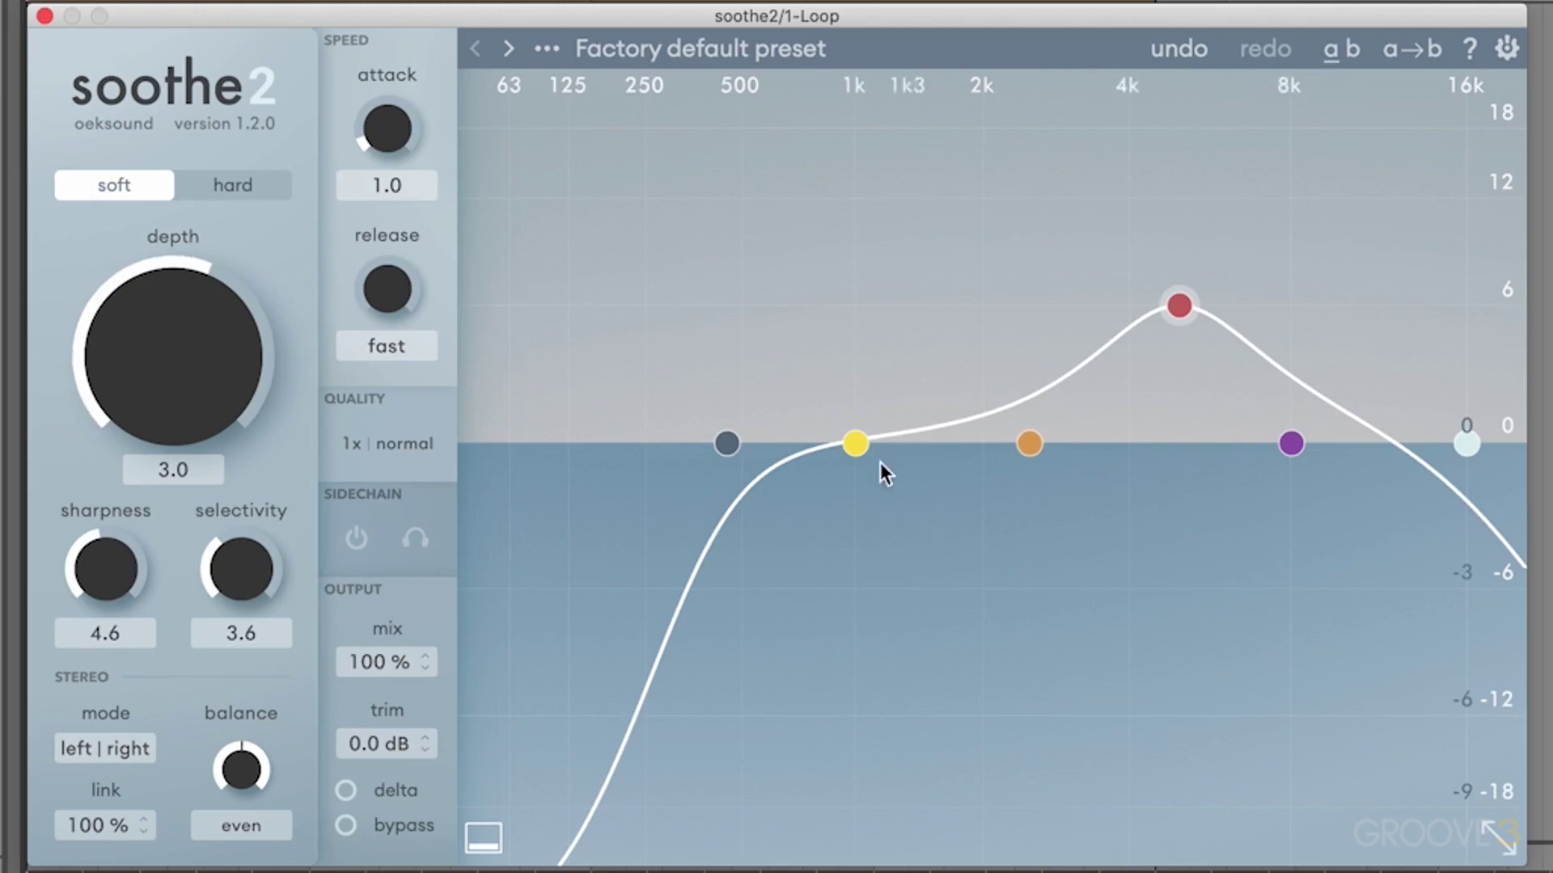
- Open soothe2's preset browser to the Vocals folder, listing Bluesy vocals, Vocal de-esser, Vox I–III and Vox bus start
{"action": "left_click", "coordinate": [710, 43]}
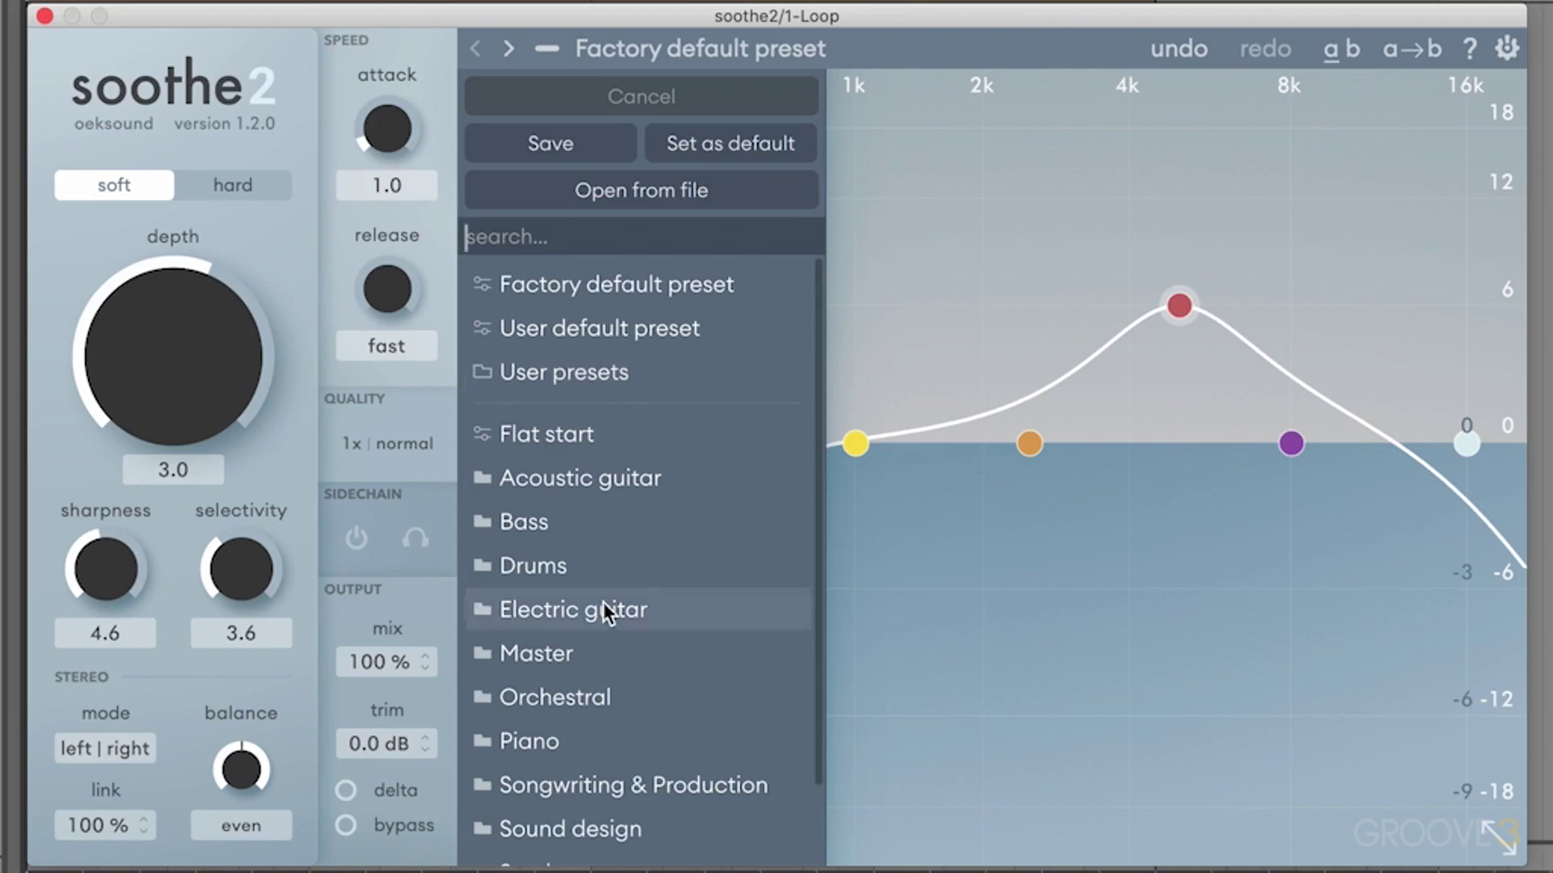
{"action": "scroll", "coordinate": [605, 607], "scroll_direction": "down", "scroll_amount": 2}
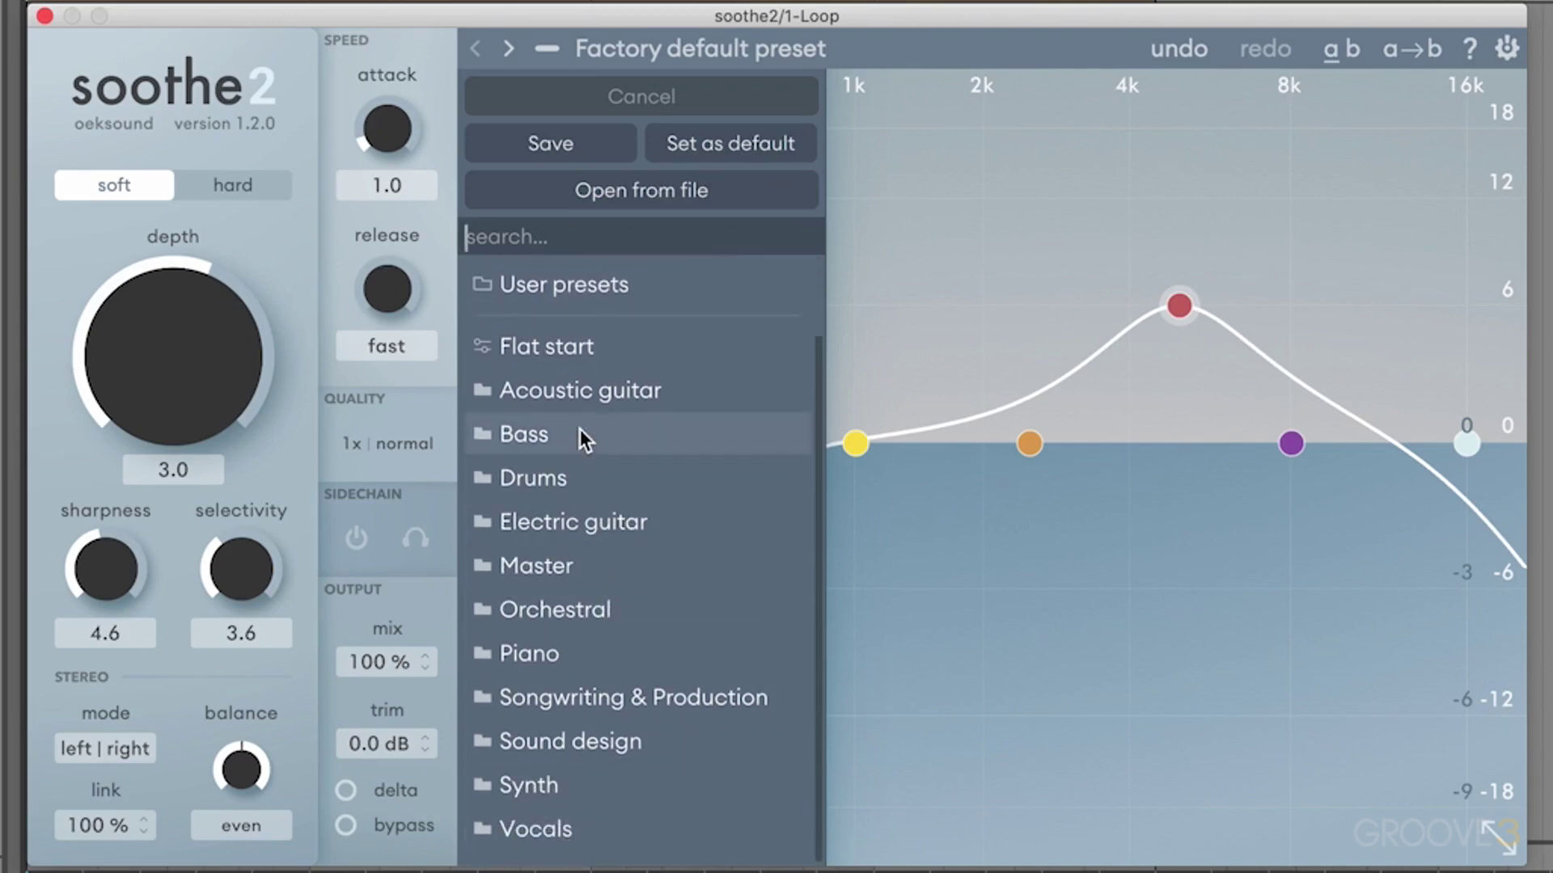
{"action": "left_click", "coordinate": [557, 841]}
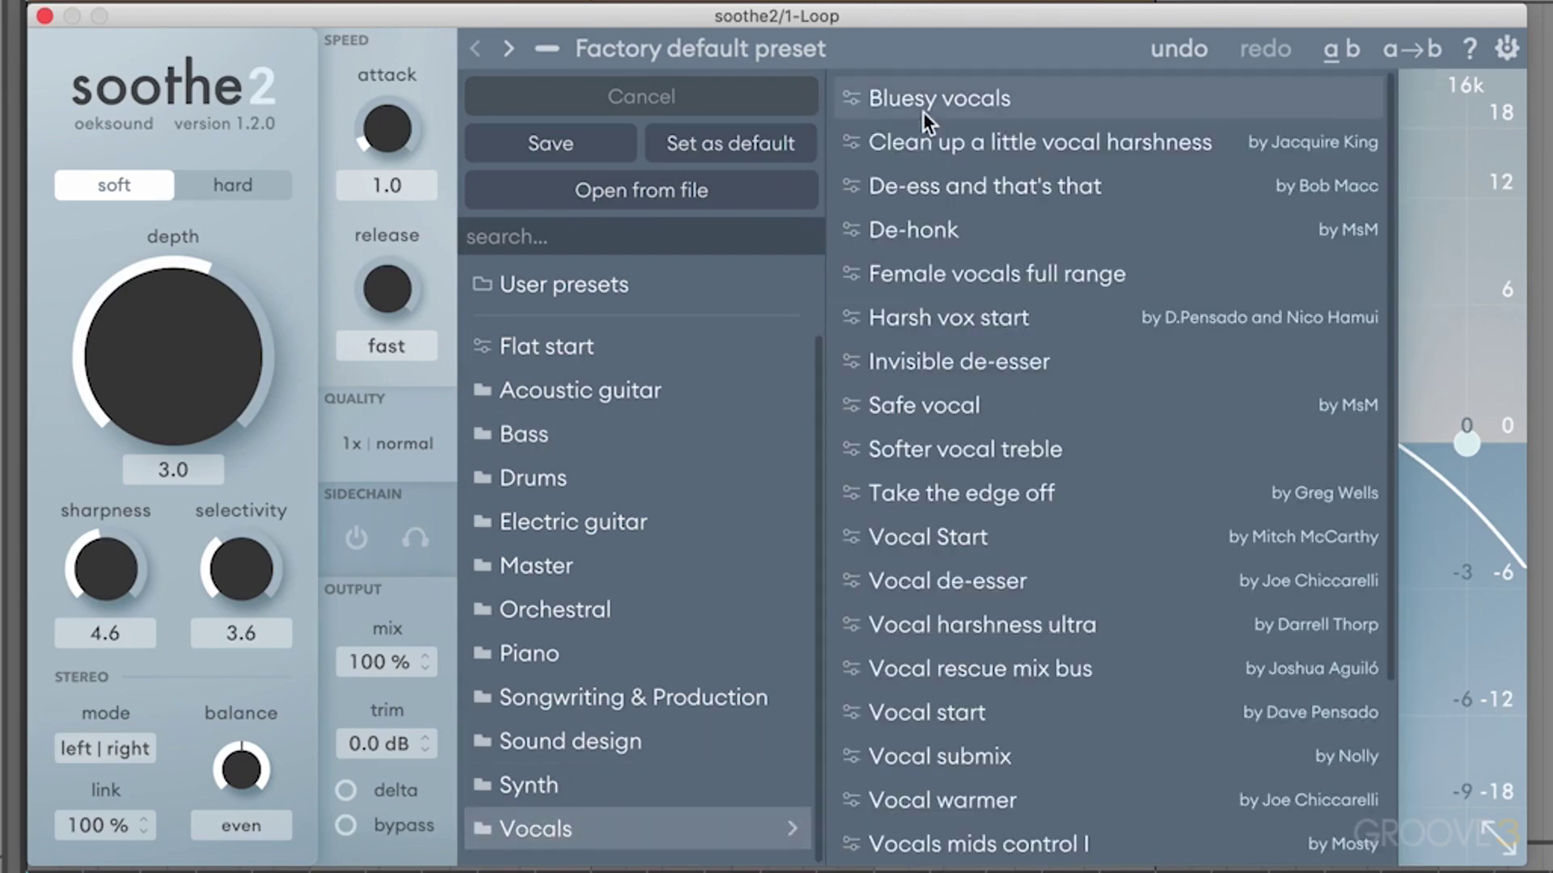
{"action": "scroll", "coordinate": [976, 406], "scroll_direction": "down", "scroll_amount": 1}
{"action": "scroll", "coordinate": [977, 406], "scroll_direction": "down", "scroll_amount": 3}
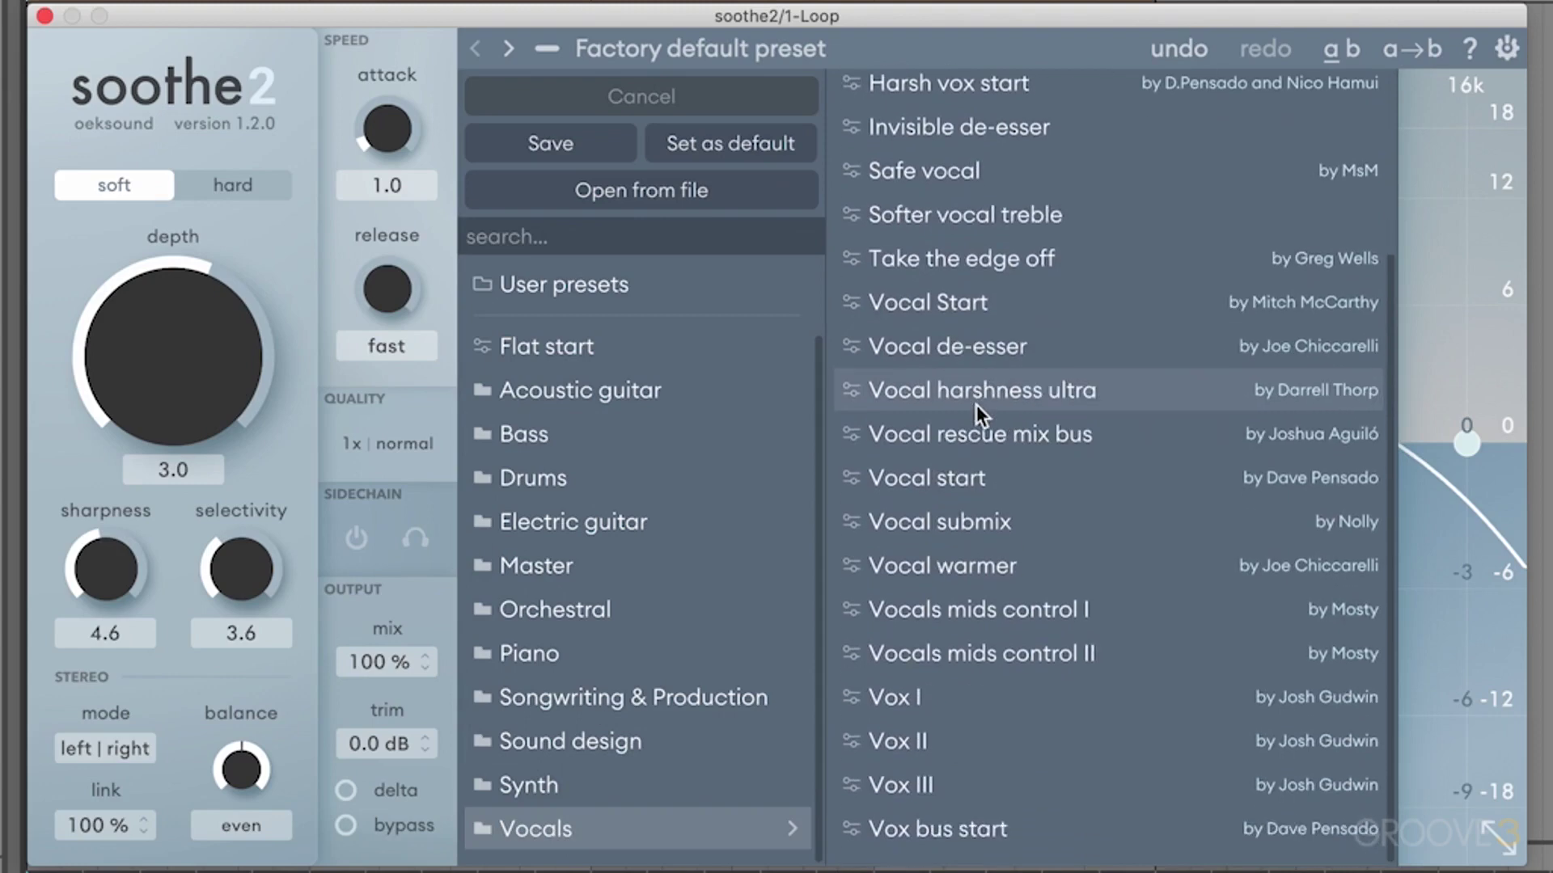
- Audition Vox I, then load Vocals mids control I (depth 3.6, sharpness 5.7, selectivity 2.7, mix 60%)
{"action": "left_click", "coordinate": [922, 693]}
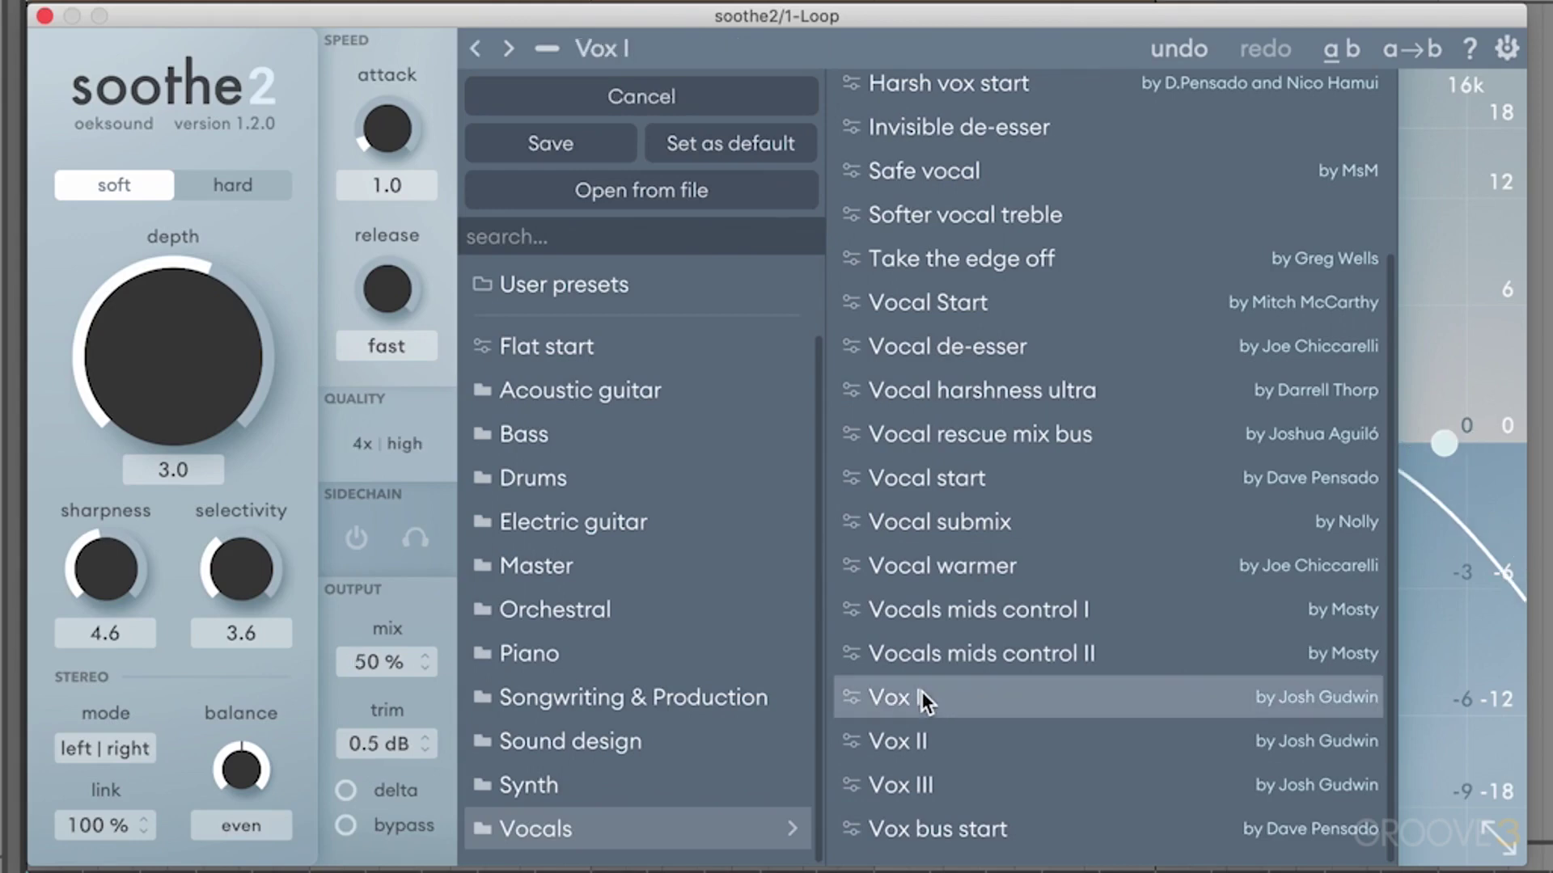
{"action": "left_click", "coordinate": [1458, 366]}
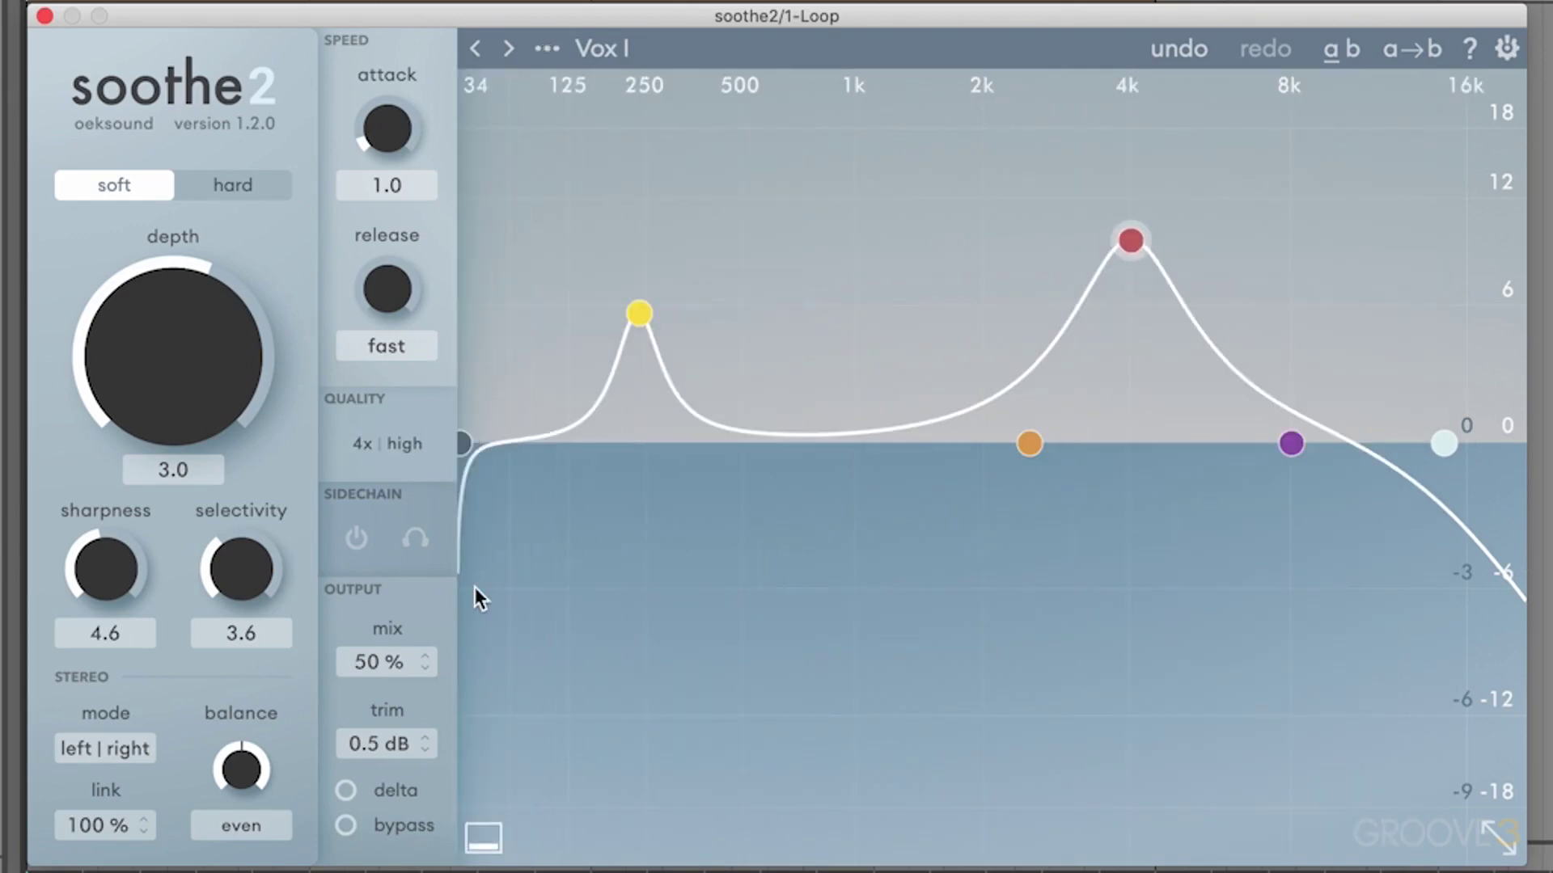
{"action": "left_click", "coordinate": [640, 55]}
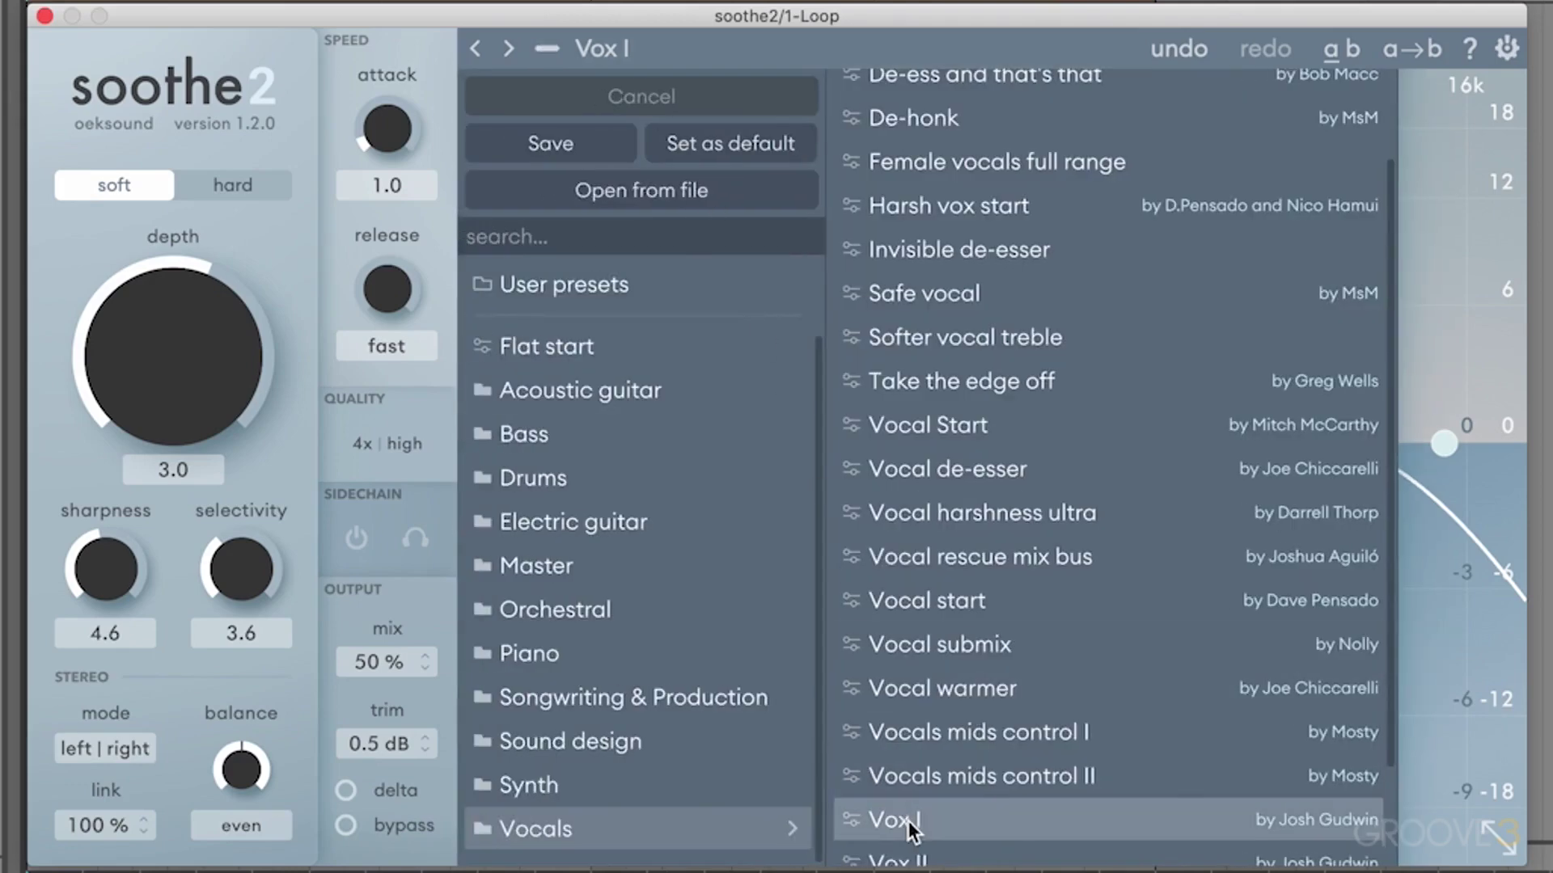
{"action": "left_click", "coordinate": [929, 730]}
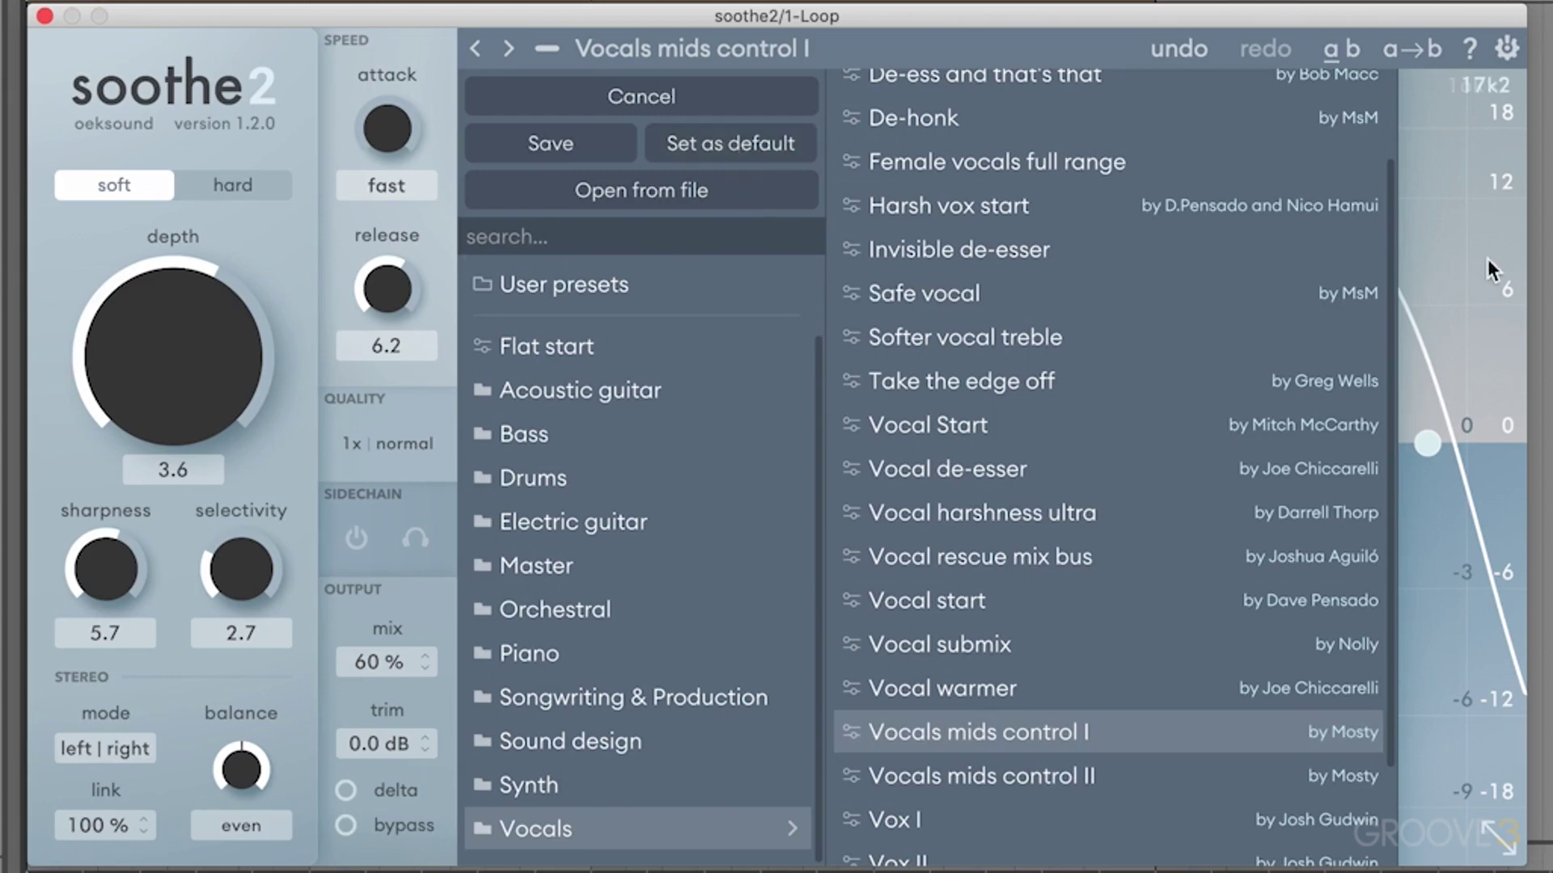
{"action": "left_click", "coordinate": [1466, 285]}
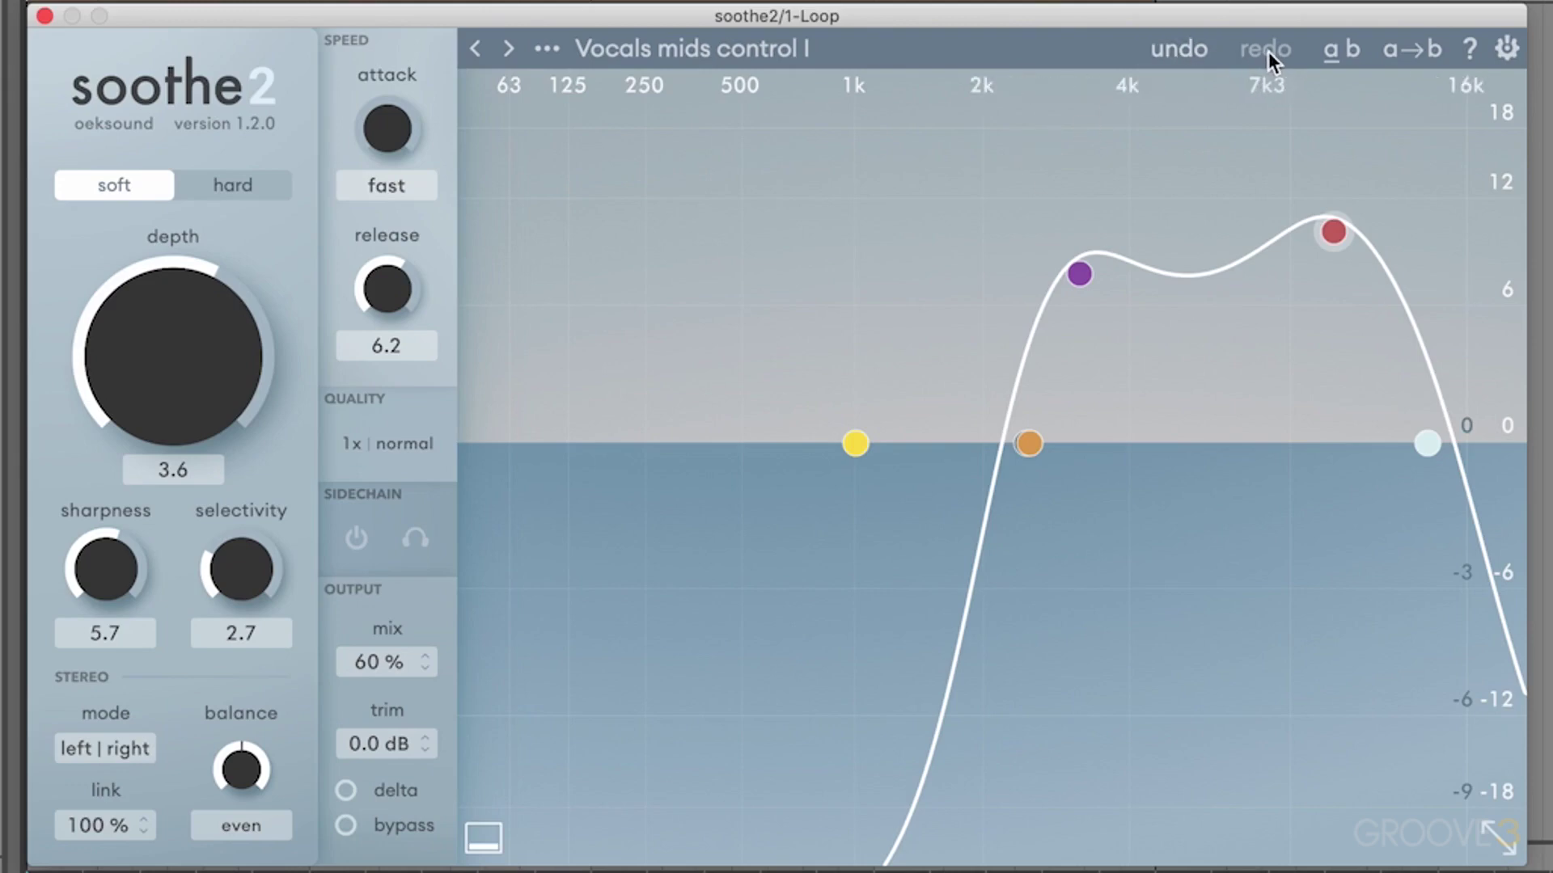
- Move band 4 to 4k7 Hz at 3.7 dB, then undo and redo to compare
{"action": "left_click_drag", "start_coordinate": [1081, 272], "coordinate": [1178, 347]}
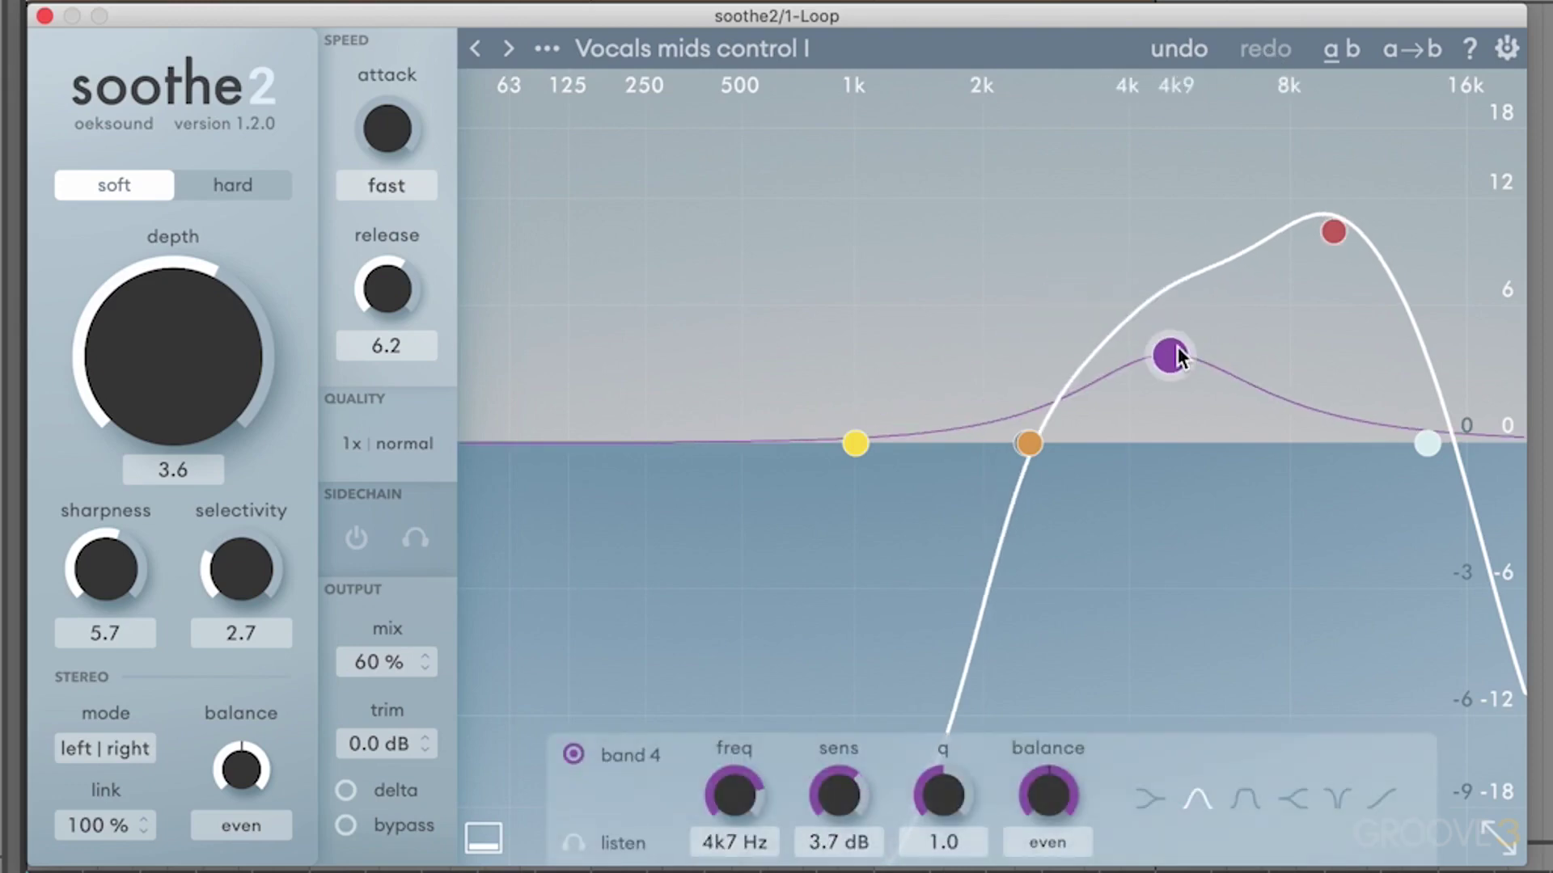
{"action": "left_click", "coordinate": [1209, 51]}
{"action": "left_click", "coordinate": [1261, 52]}
- Load the Vocal Start preset into comparison slot B (depth -1.5, sharpness 6.5, selectivity 5.5)
{"action": "left_click", "coordinate": [1352, 55]}
{"action": "left_click", "coordinate": [695, 49]}
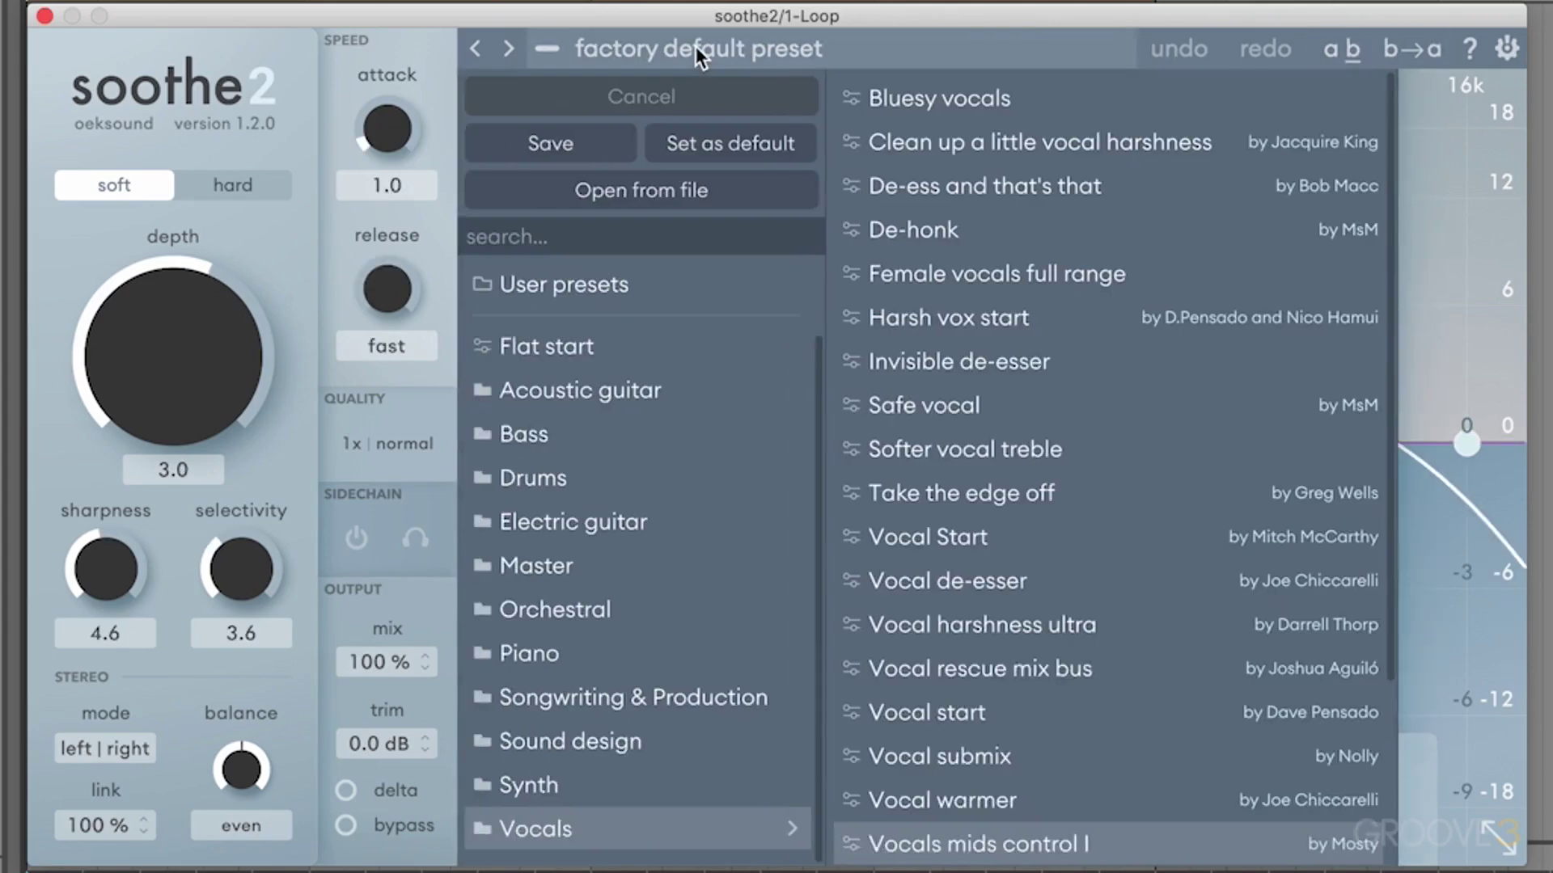
{"action": "left_click", "coordinate": [926, 531]}
{"action": "left_click", "coordinate": [1443, 337]}
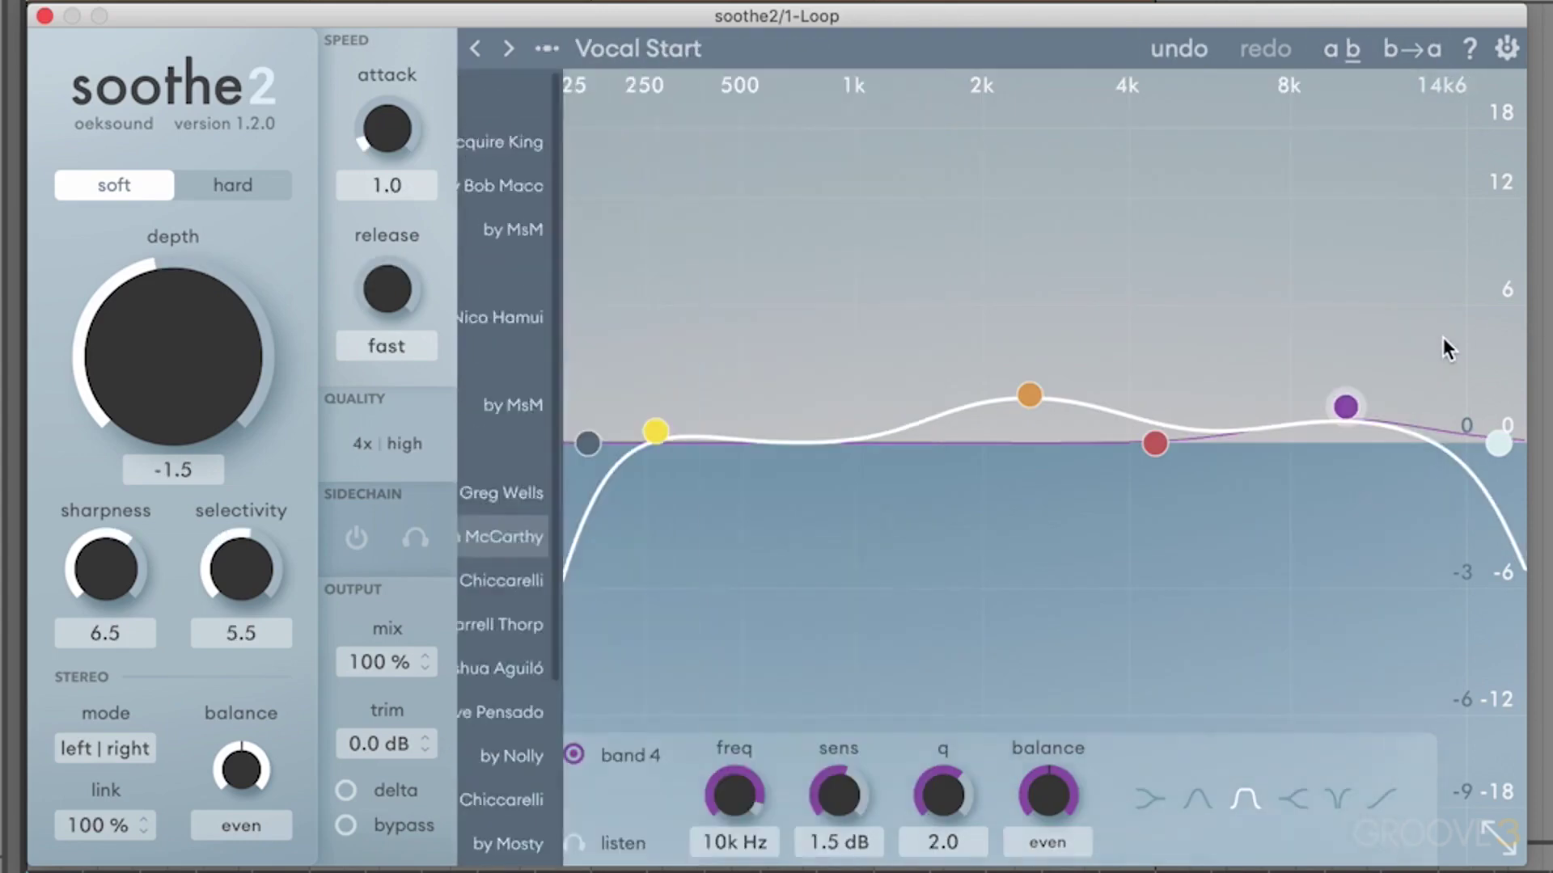
- Toggle between slot A (Vocals mids control I) and slot B (Vocal Start), ending on B
{"action": "left_click", "coordinate": [1328, 47]}
{"action": "left_click", "coordinate": [1352, 50]}
{"action": "left_click", "coordinate": [1333, 50]}
{"action": "left_click", "coordinate": [1355, 51]}
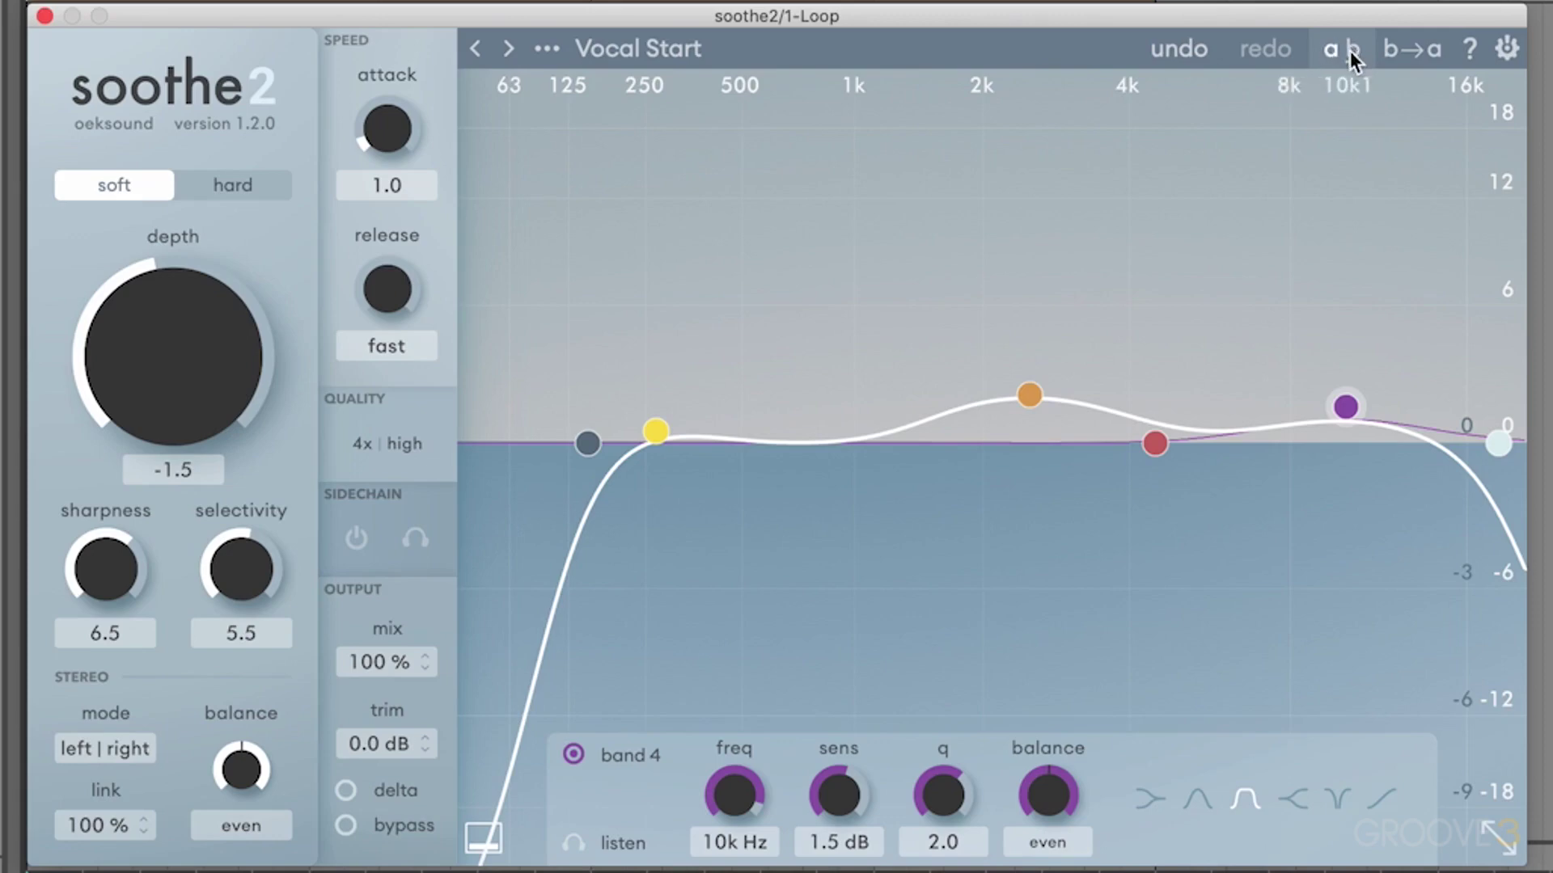
{"action": "left_click", "coordinate": [1468, 48]}
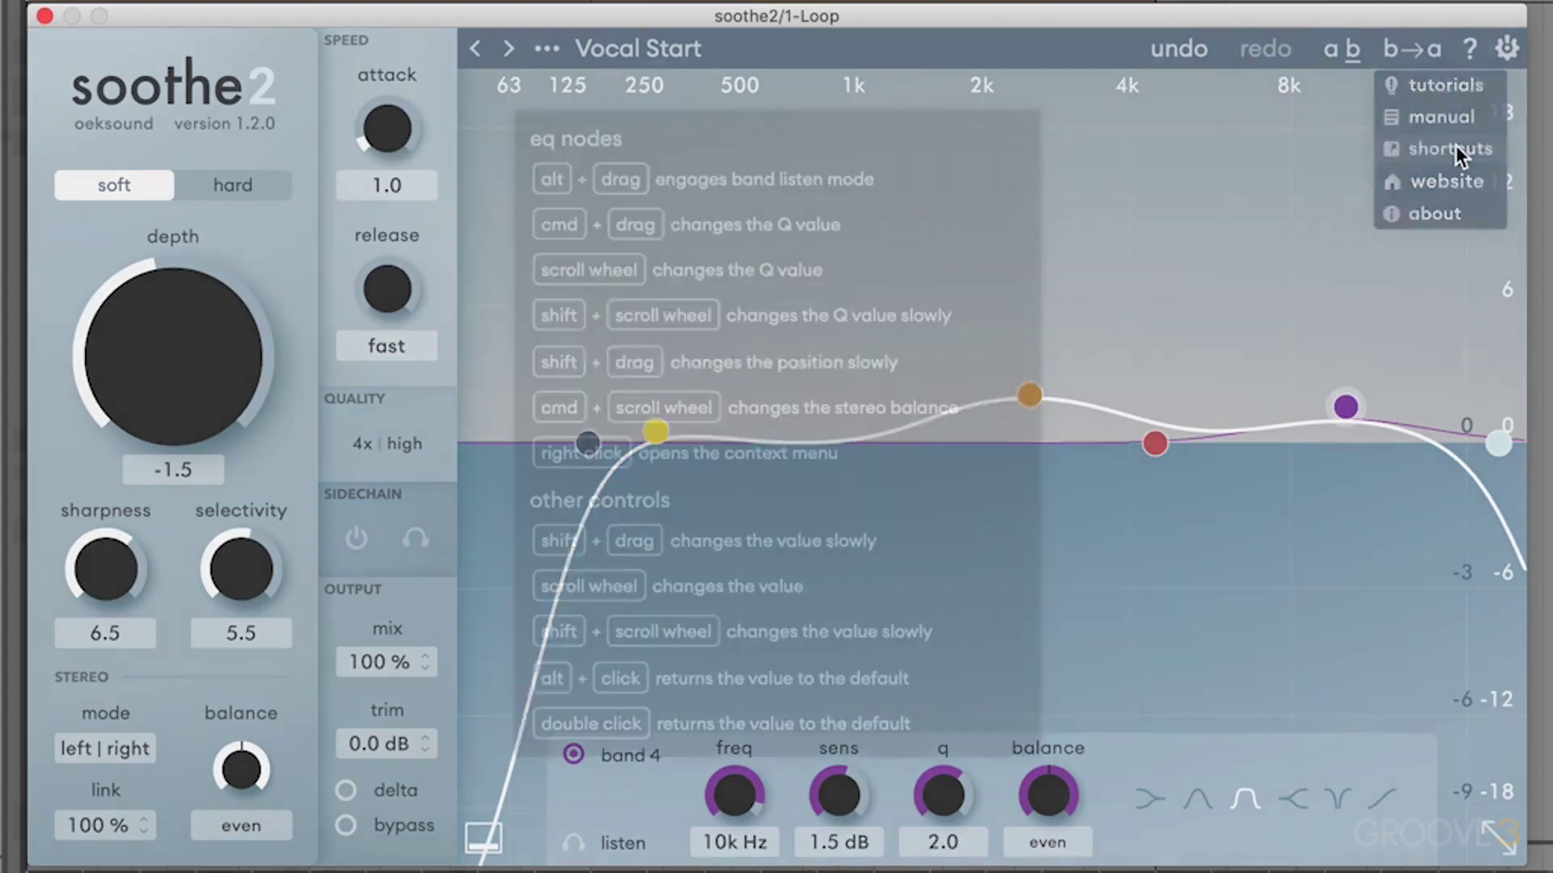
{"action": "left_click", "coordinate": [1456, 148]}
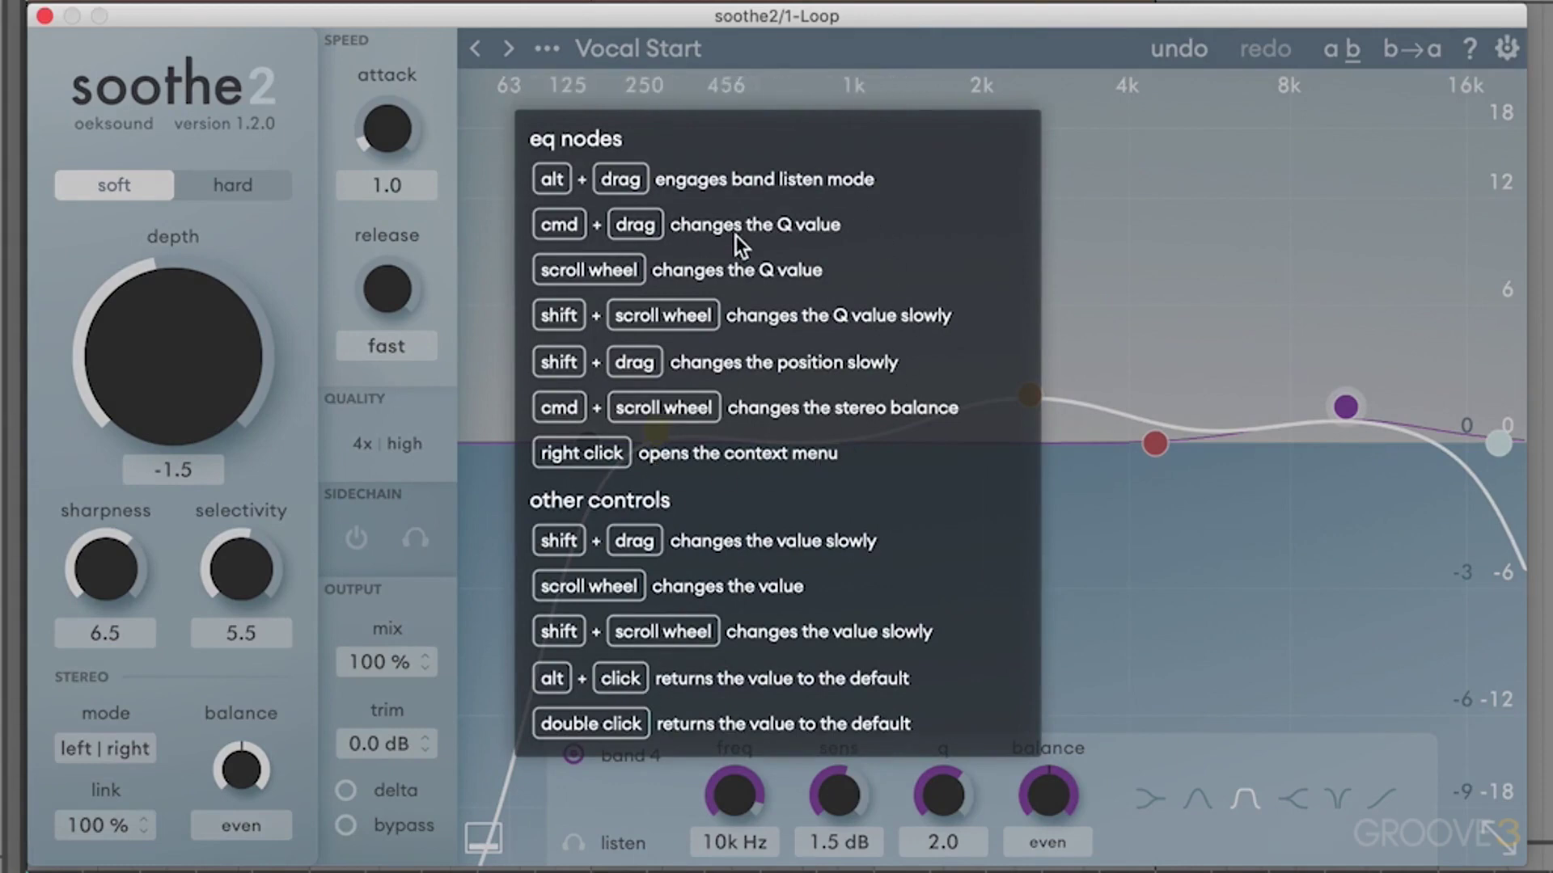
{"action": "left_click", "coordinate": [1470, 48]}
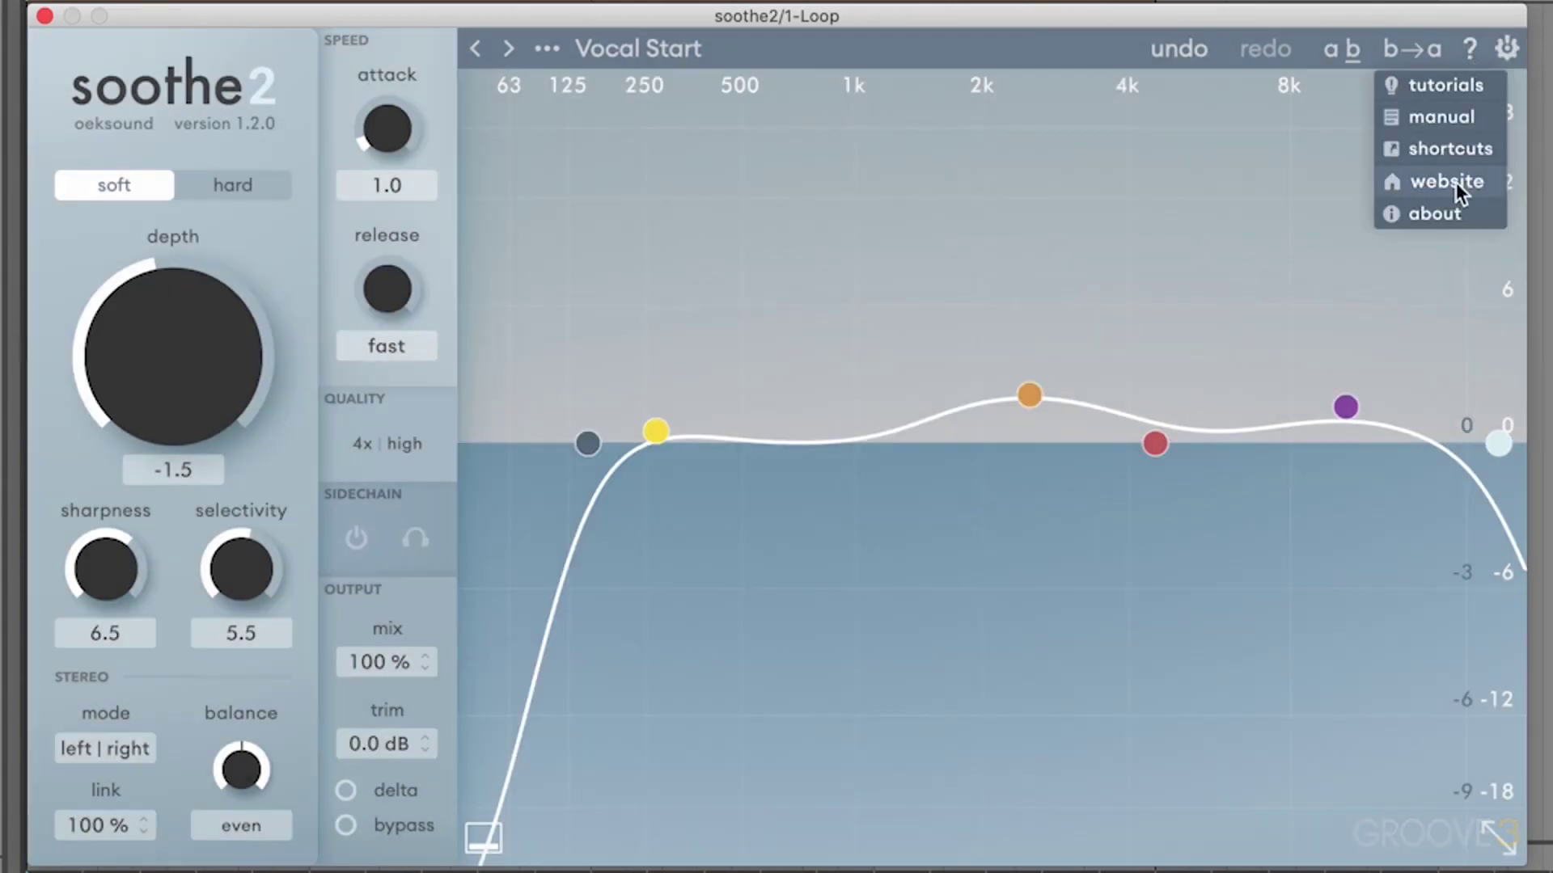
{"action": "left_click", "coordinate": [1357, 275]}
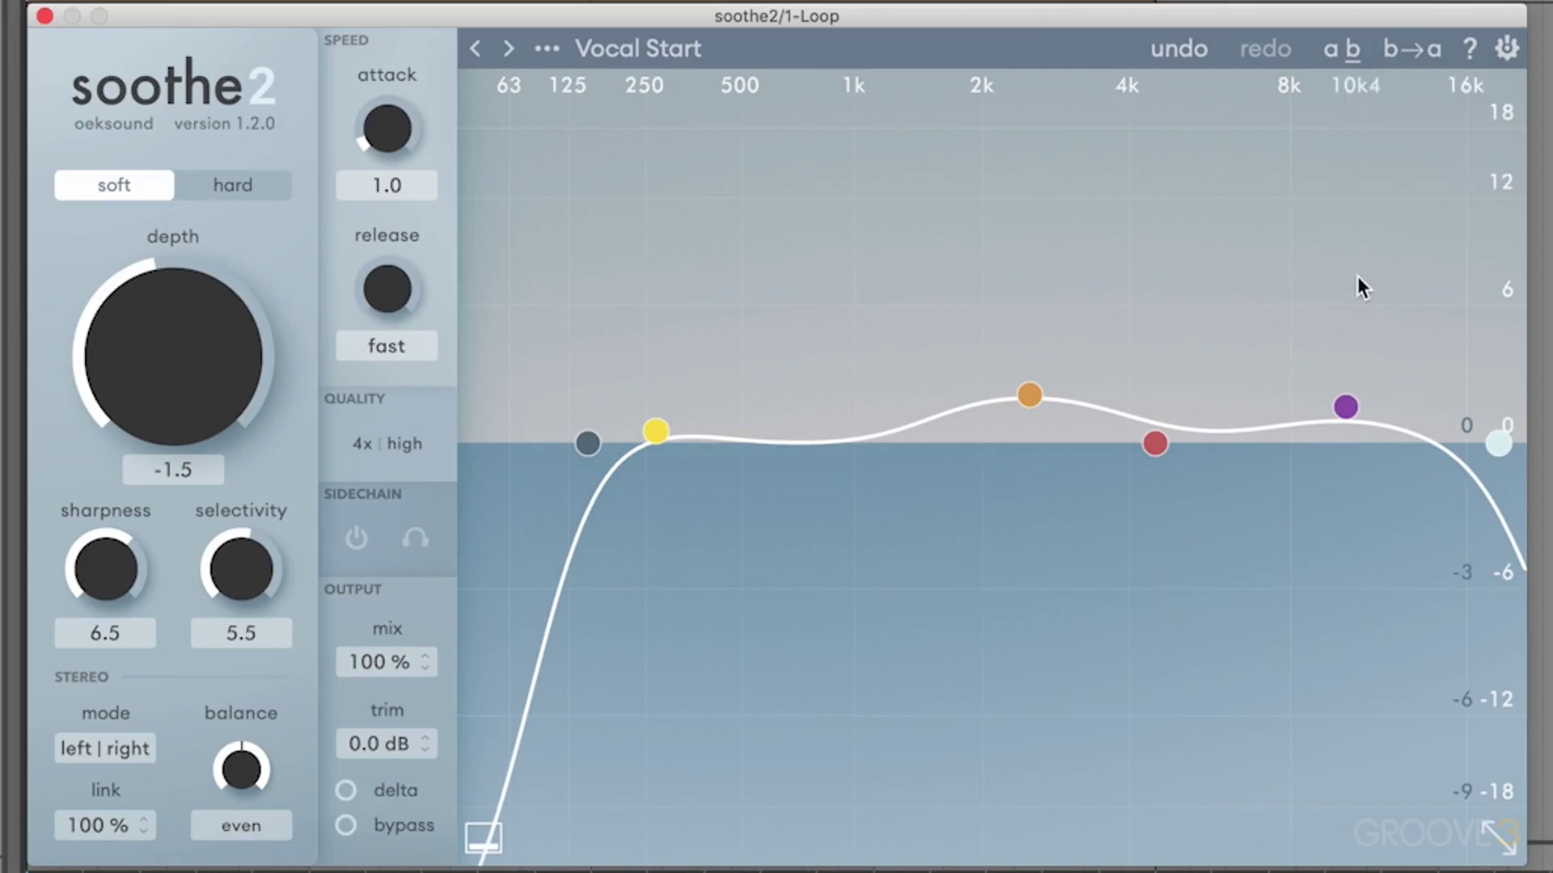
{"action": "left_click", "coordinate": [1508, 48]}
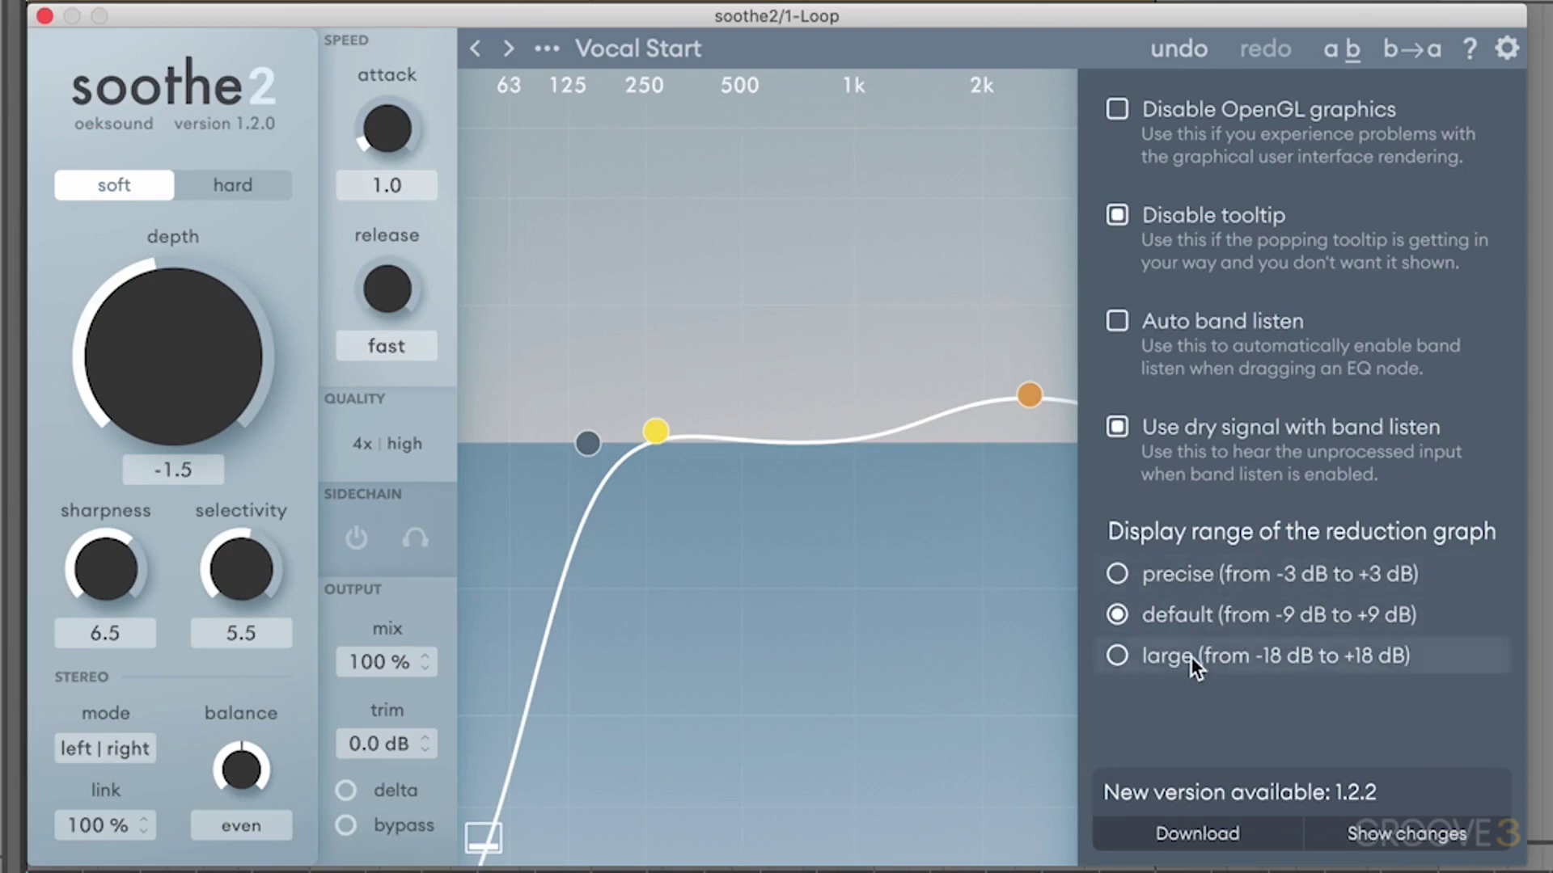
{"action": "left_click", "coordinate": [1218, 236]}
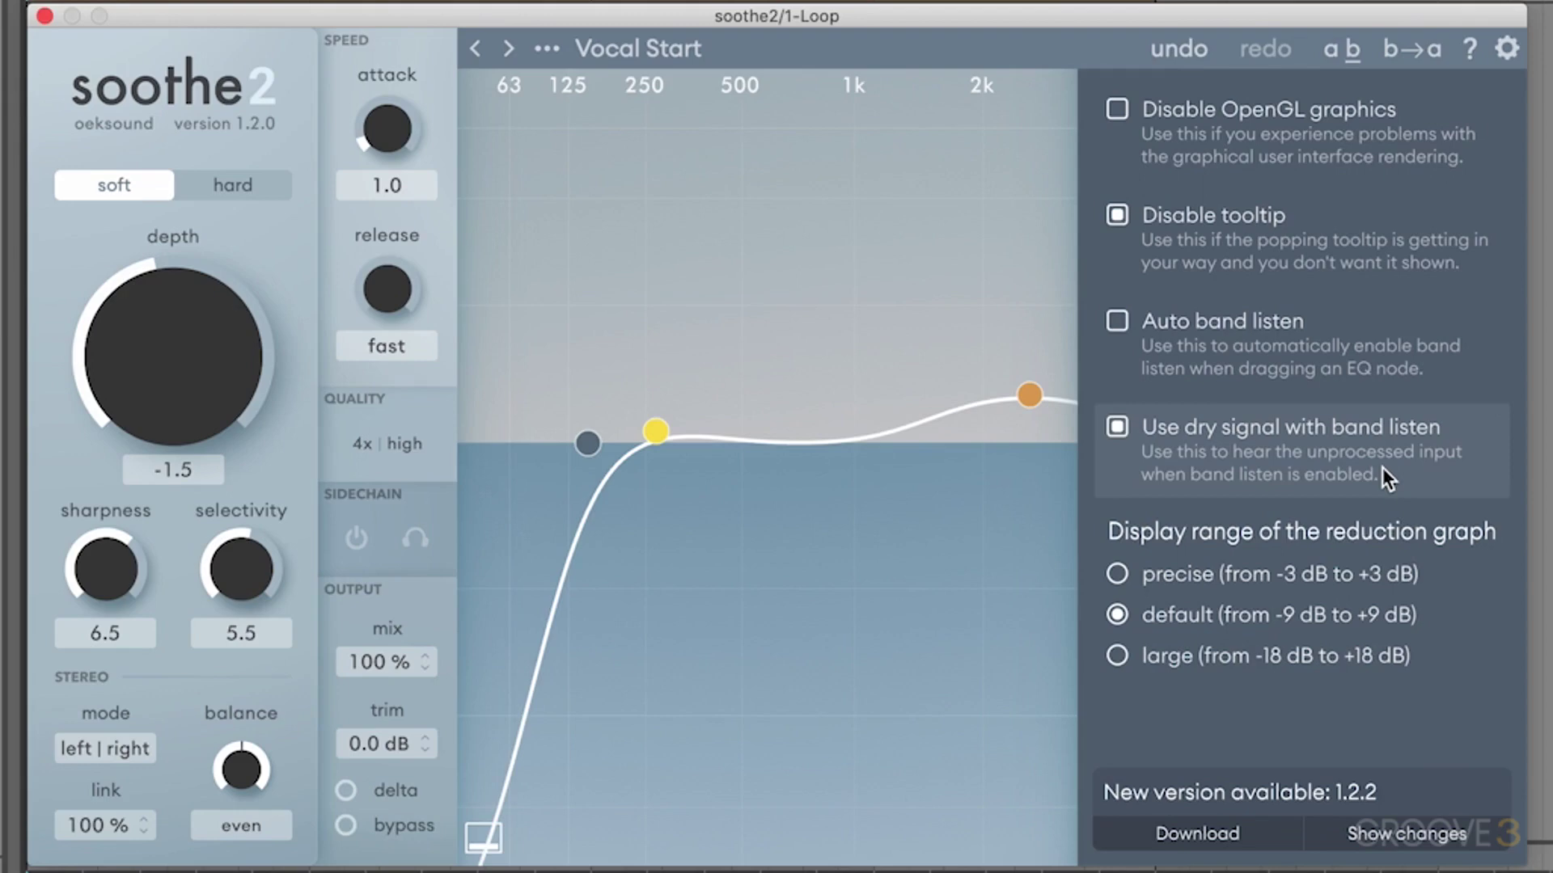
{"action": "left_click", "coordinate": [1507, 53]}
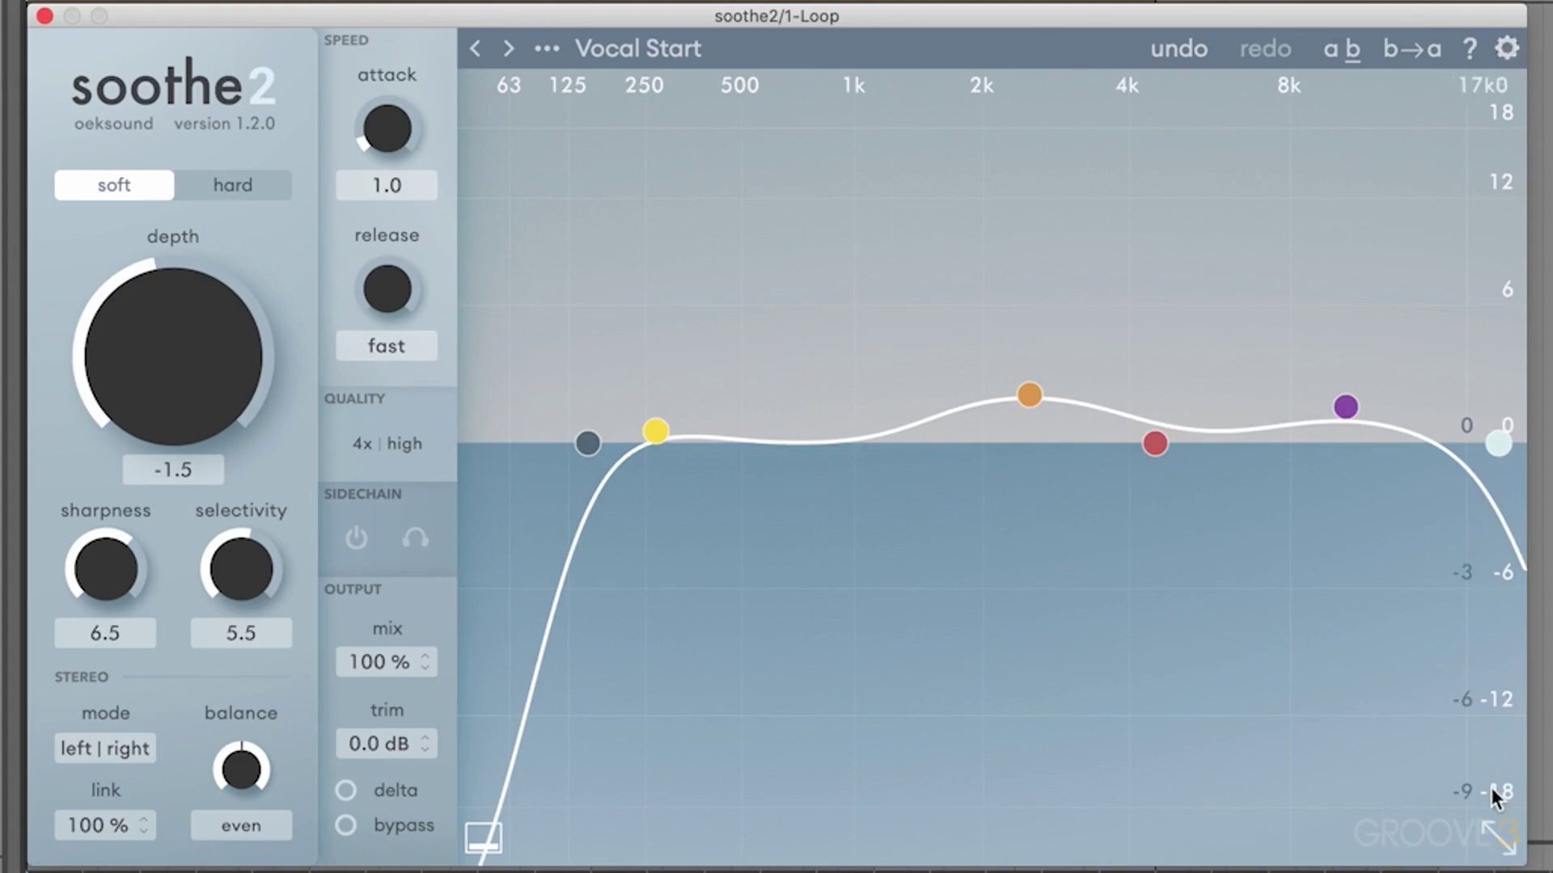
{"action": "left_click", "coordinate": [1499, 837]}
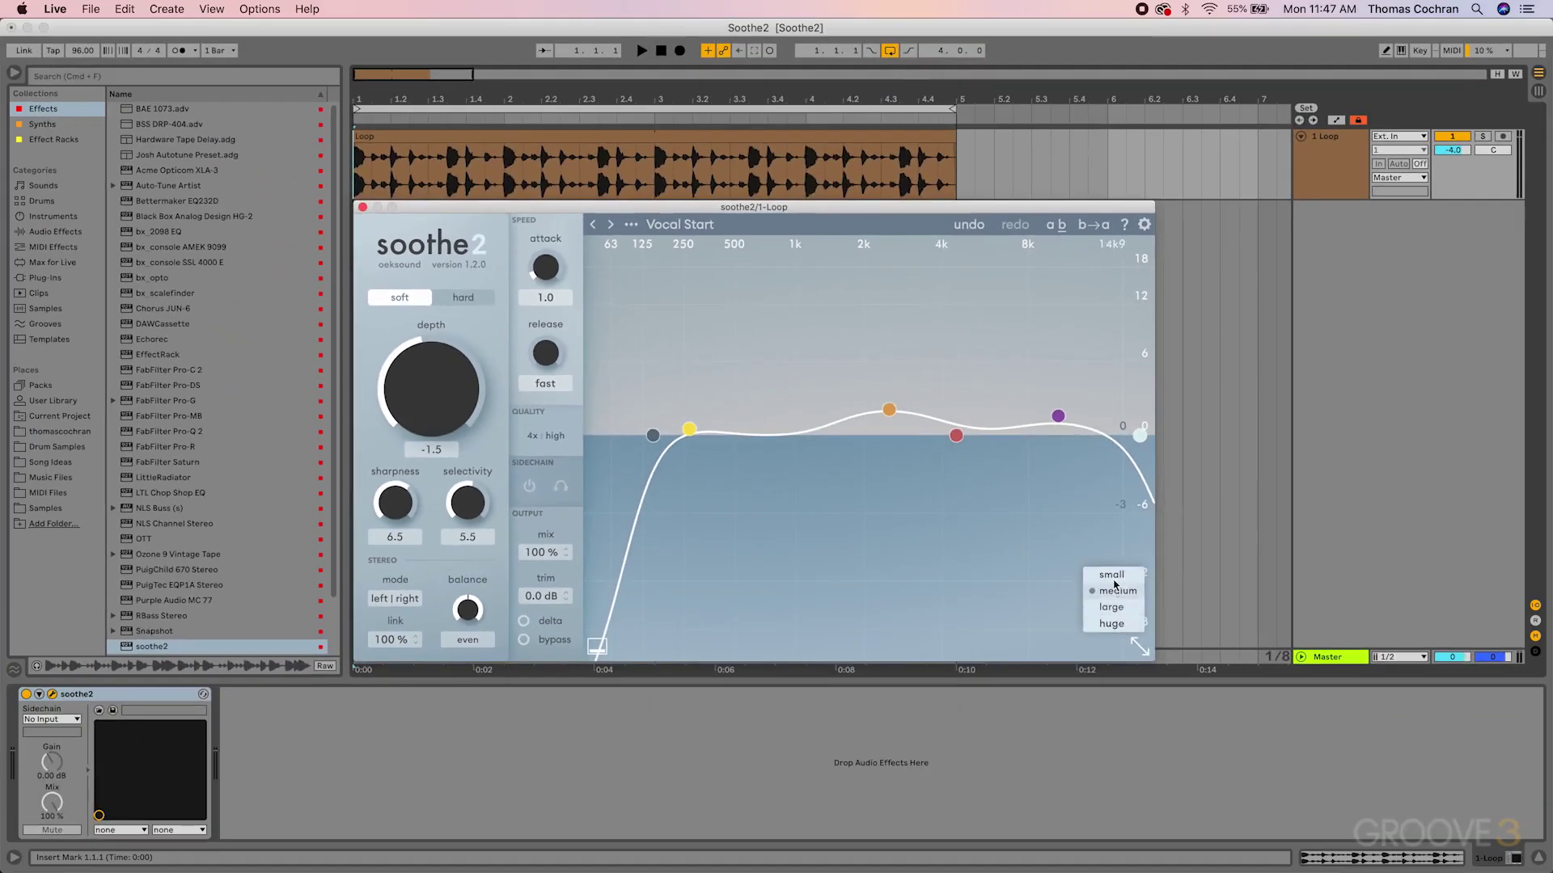
{"action": "left_click", "coordinate": [1113, 577]}
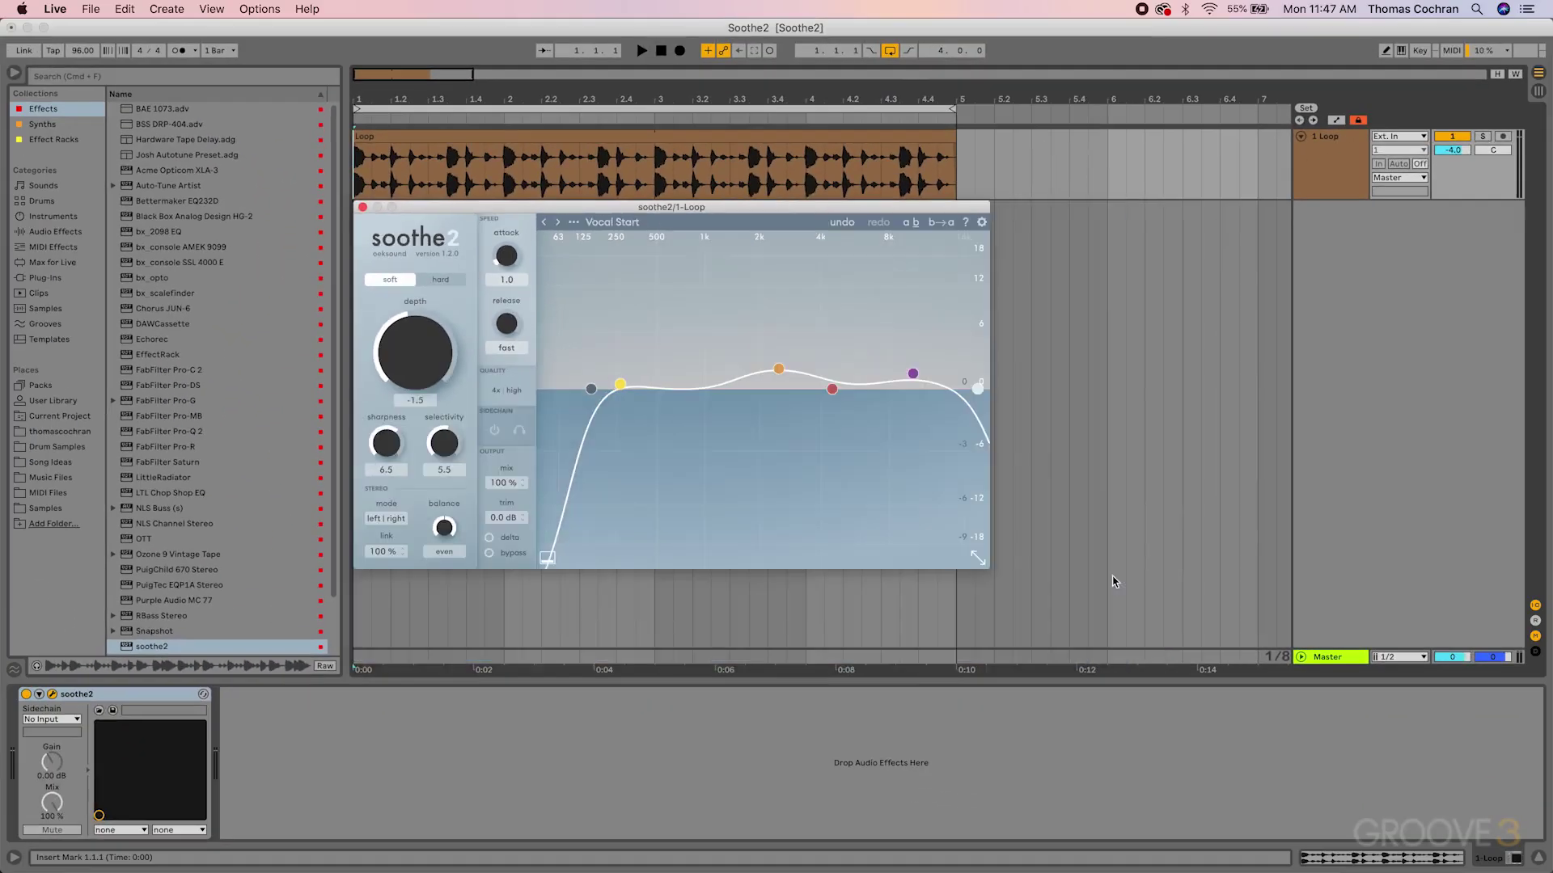
{"action": "left_click", "coordinate": [974, 558]}
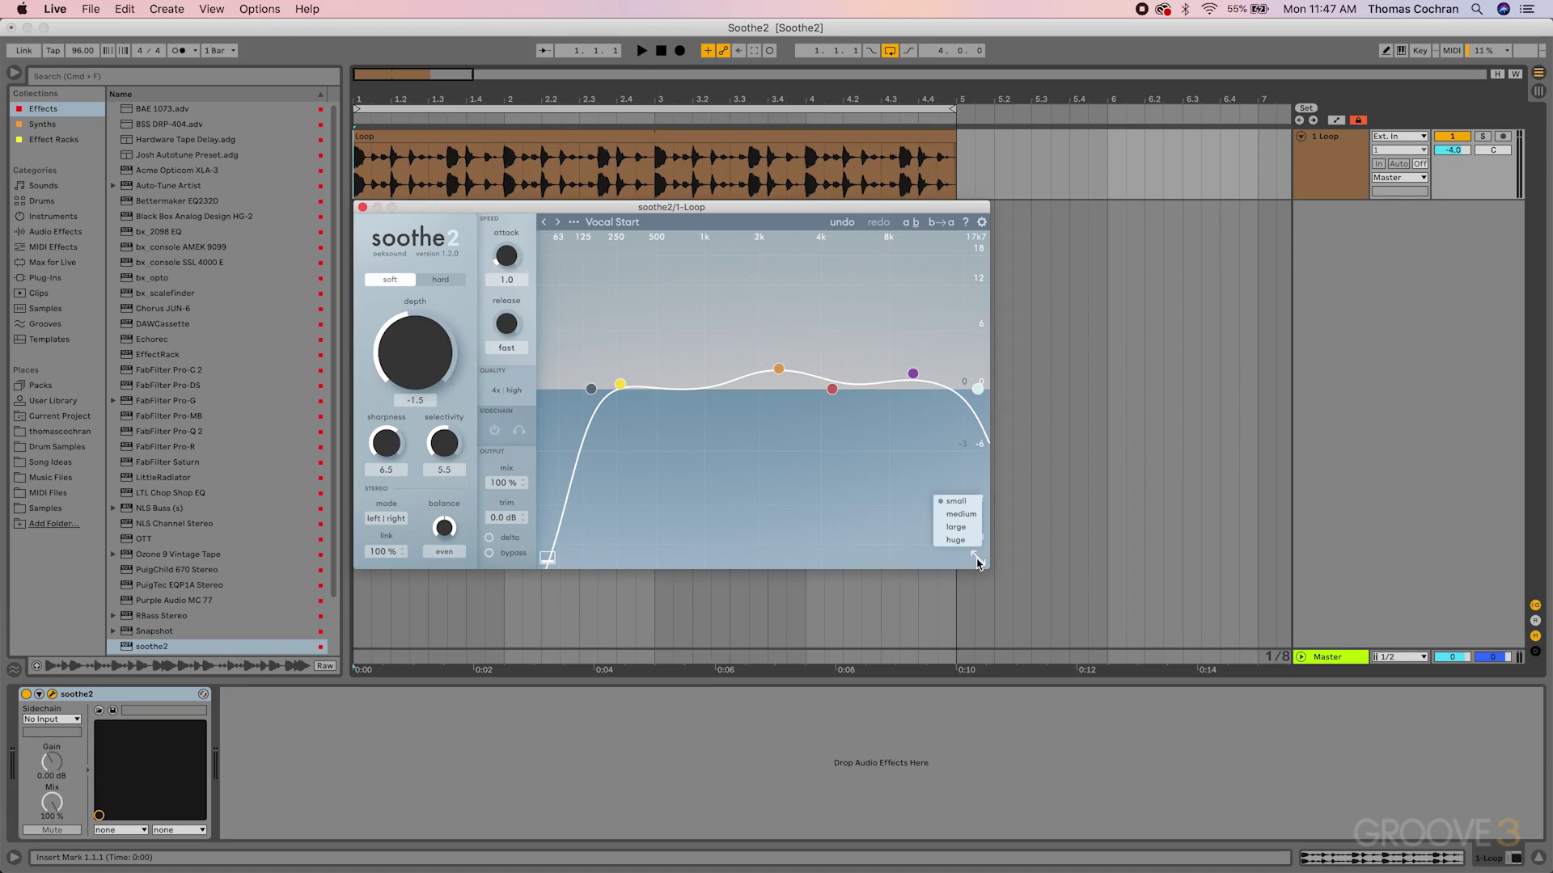
{"action": "left_click", "coordinate": [956, 526]}
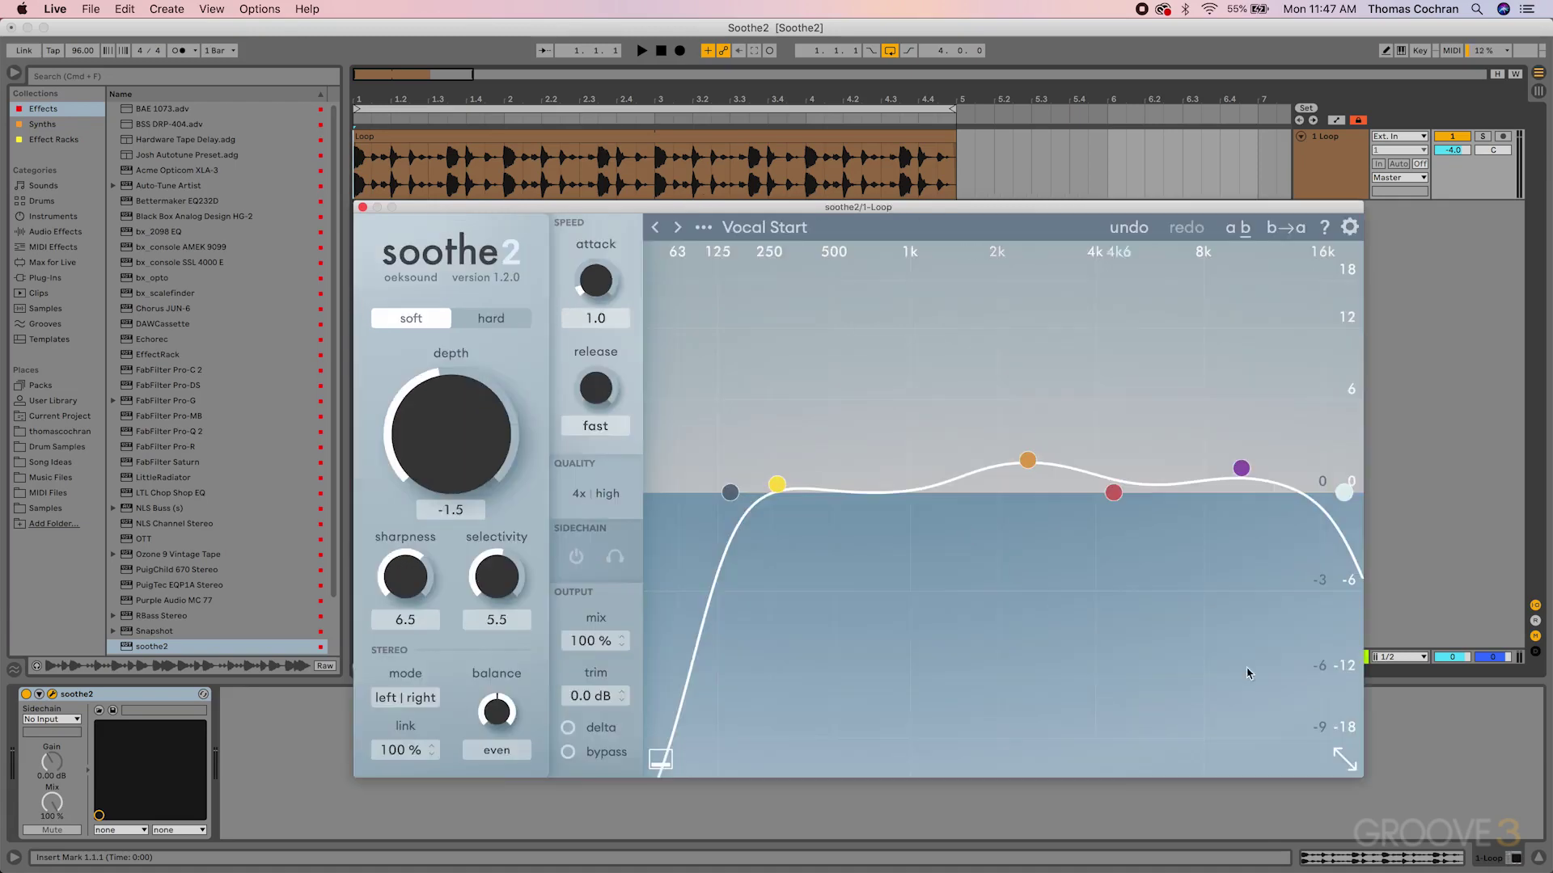
{"action": "left_click", "coordinate": [1351, 763]}
{"action": "left_click", "coordinate": [1298, 733]}
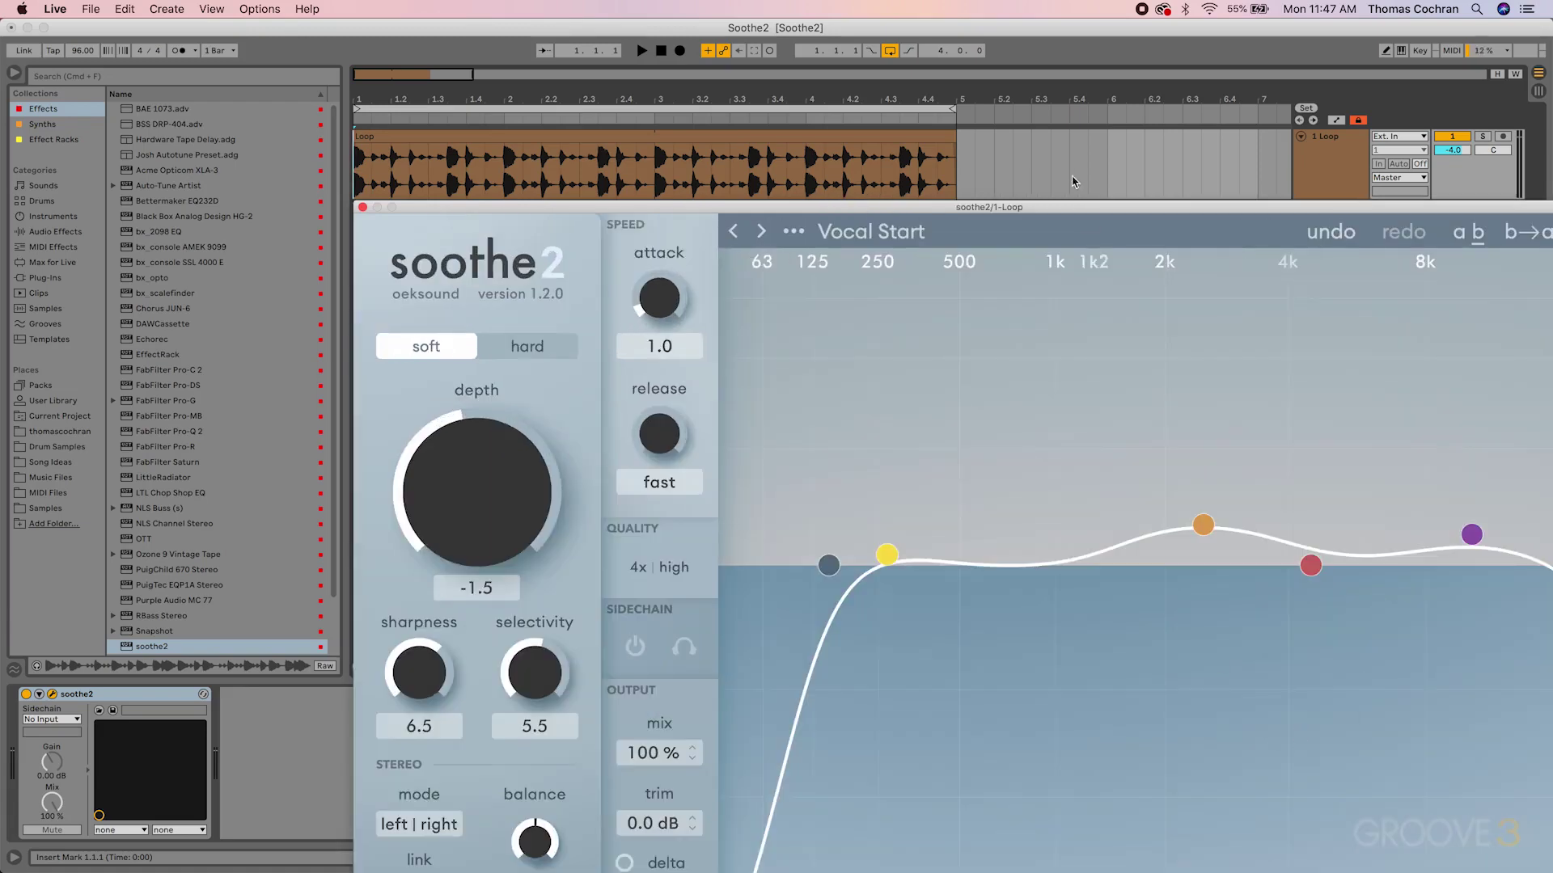
{"action": "left_click_drag", "start_coordinate": [1077, 212], "coordinate": [868, 76]}
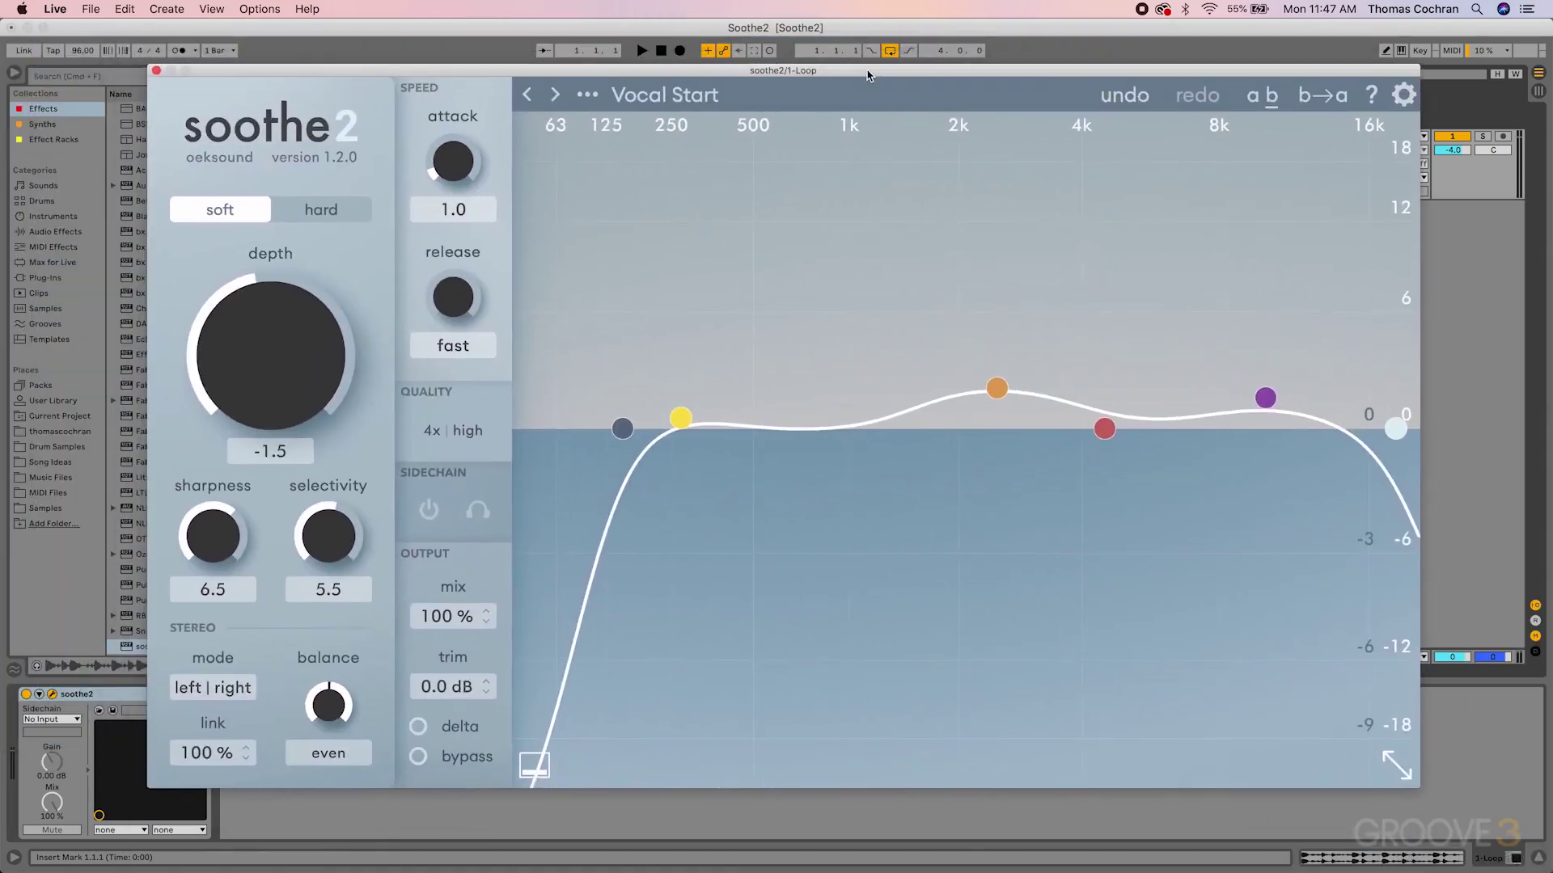
{"action": "left_click", "coordinate": [1394, 764]}
{"action": "left_click", "coordinate": [1369, 690]}
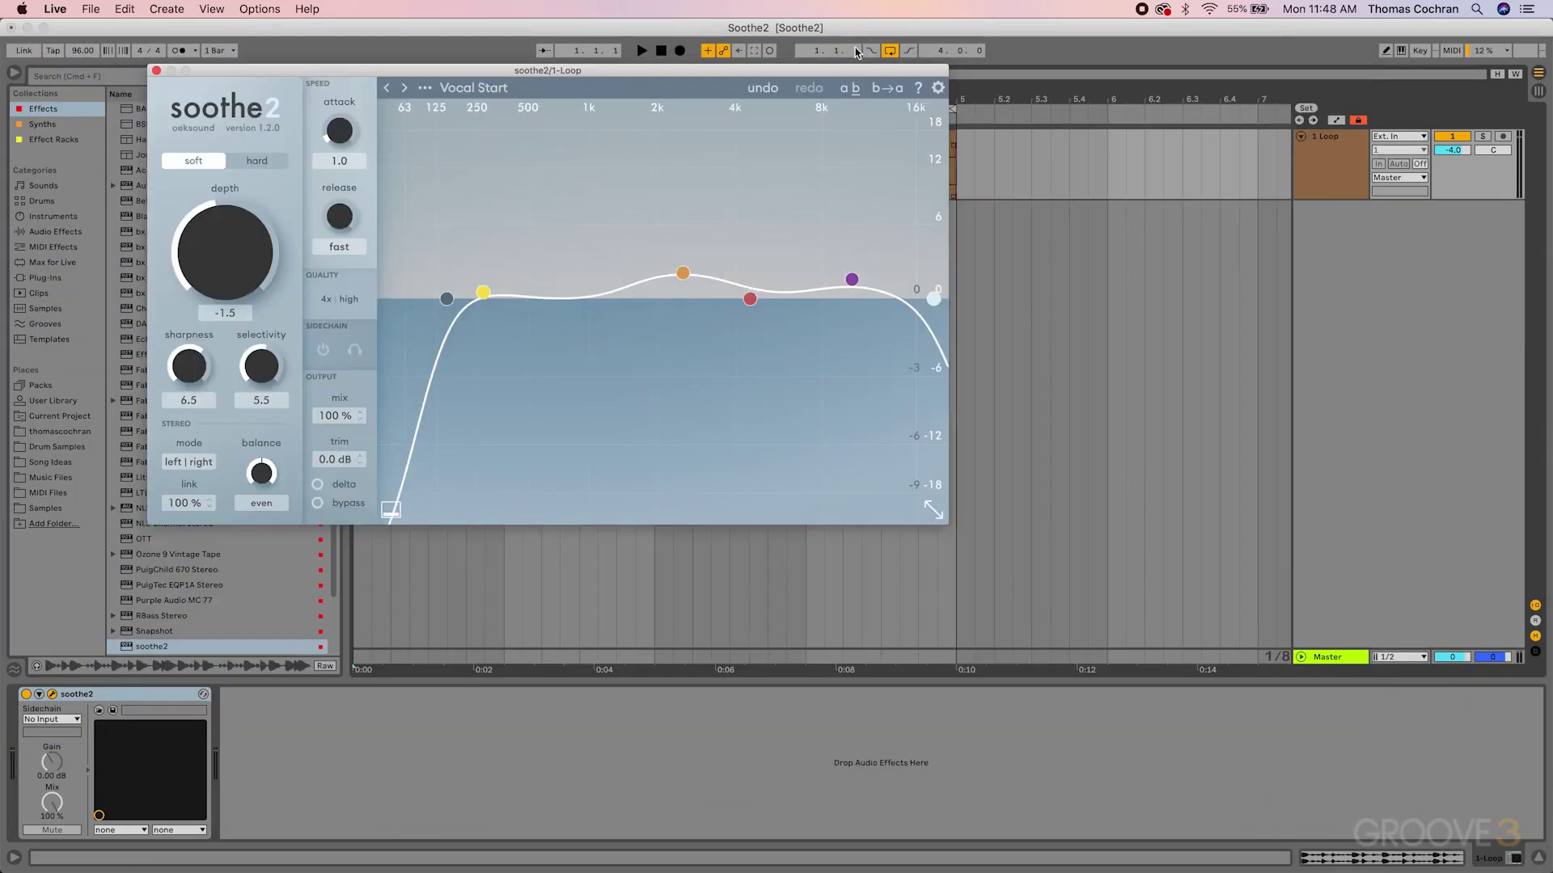
{"action": "left_click_drag", "start_coordinate": [853, 79], "coordinate": [1055, 212]}
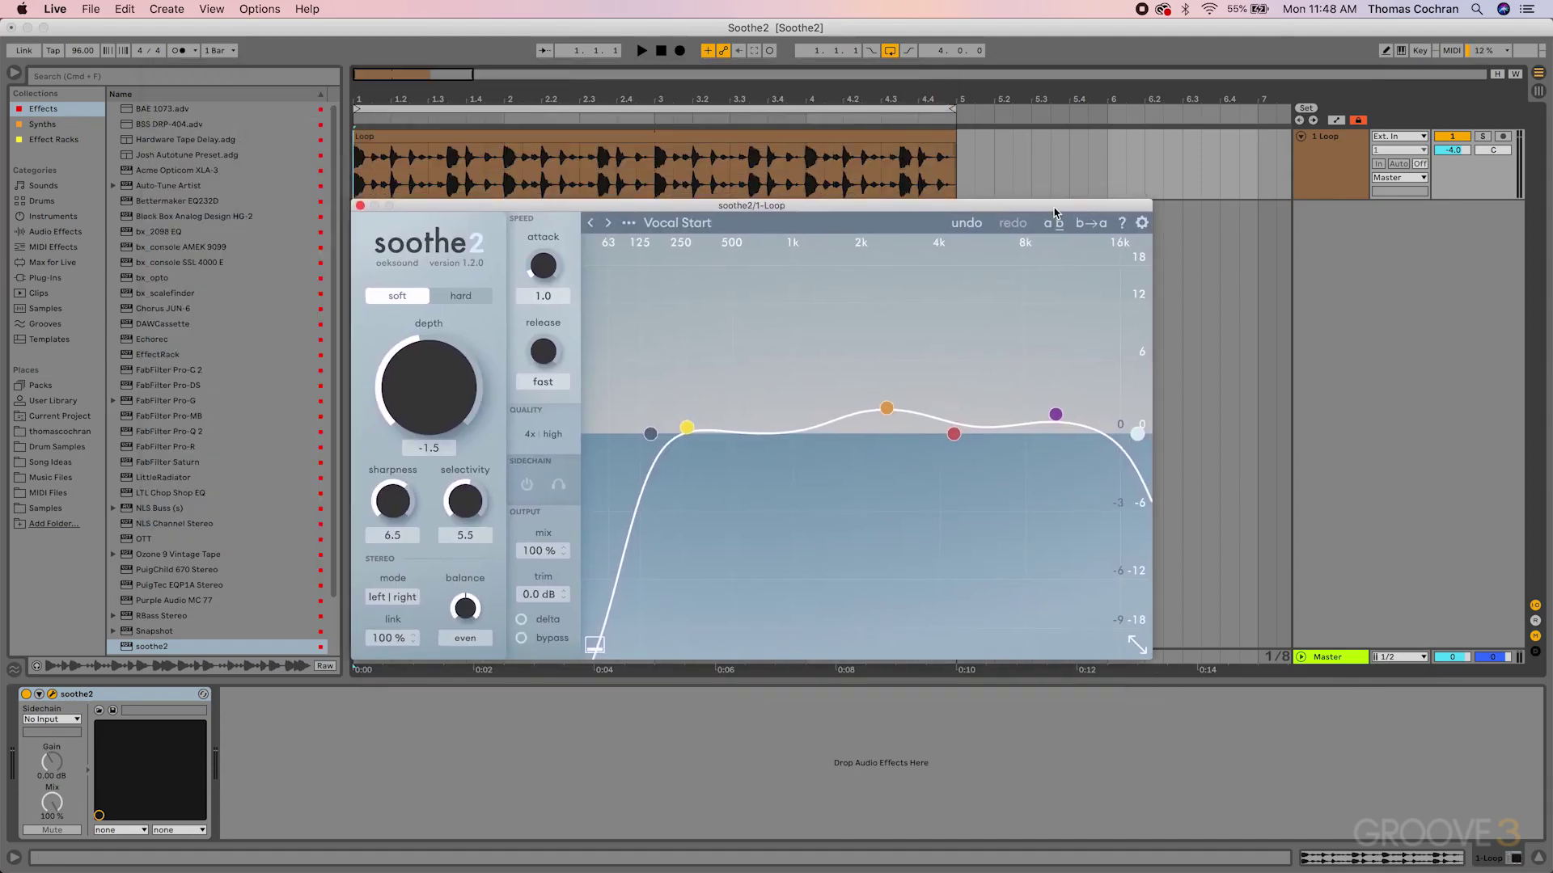